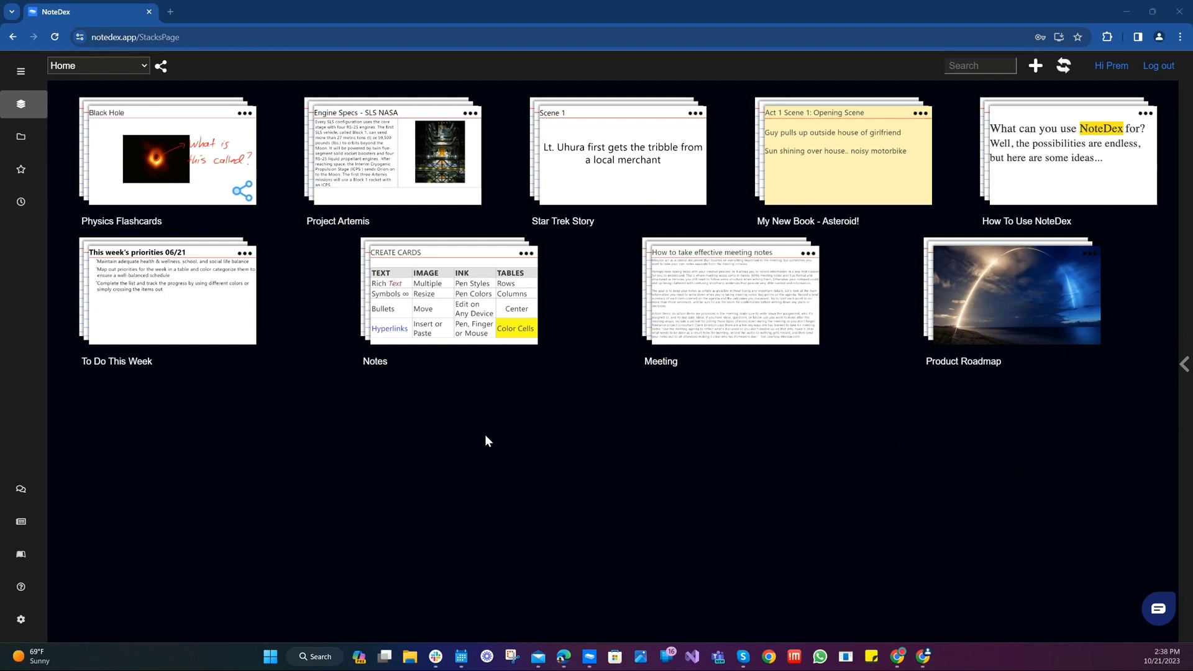
- Create a workspace named 'Study' and give it the earth-horizon landscape background image
click(142, 68)
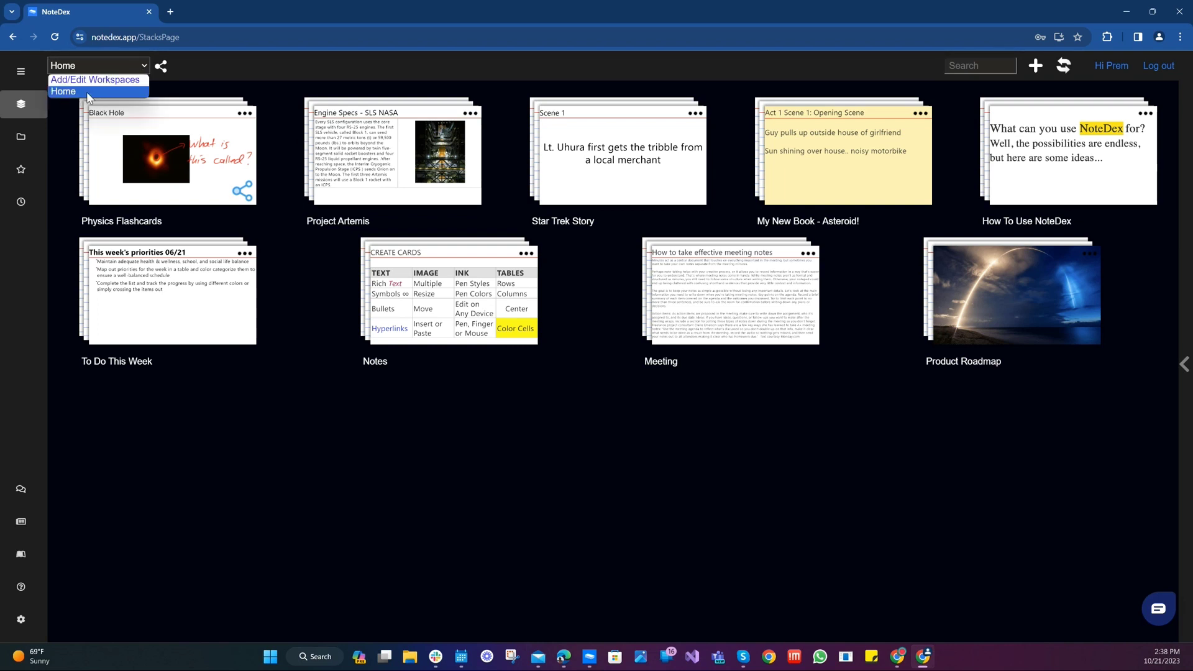
click(116, 81)
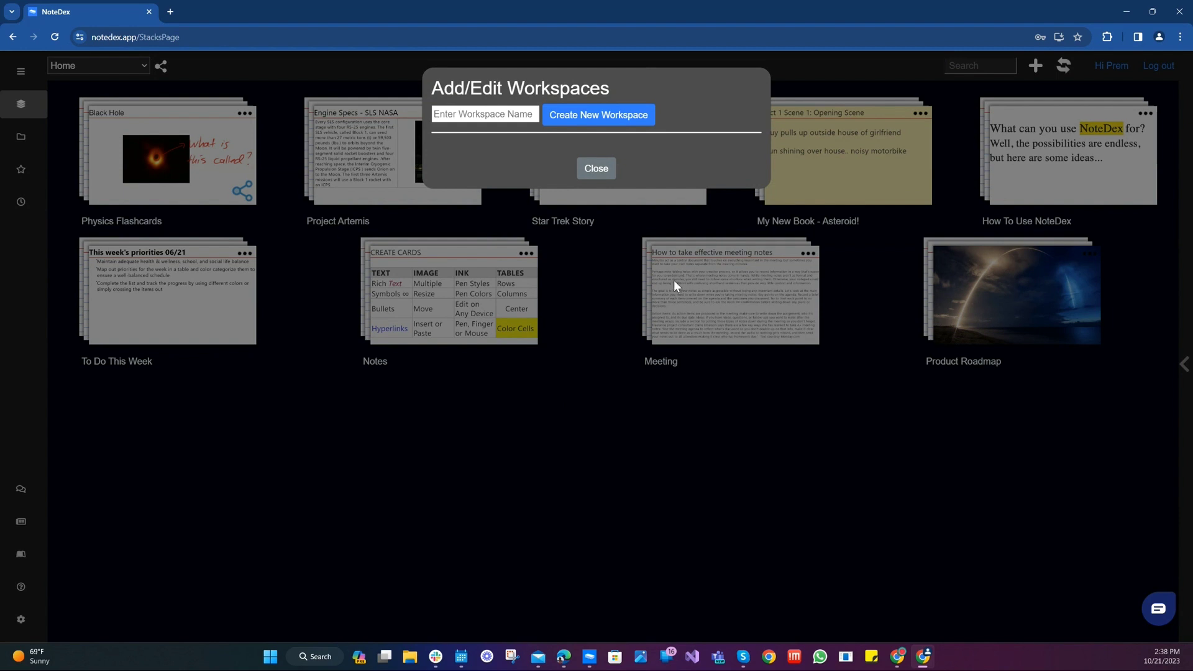
click(498, 117)
text(Study)
click(598, 121)
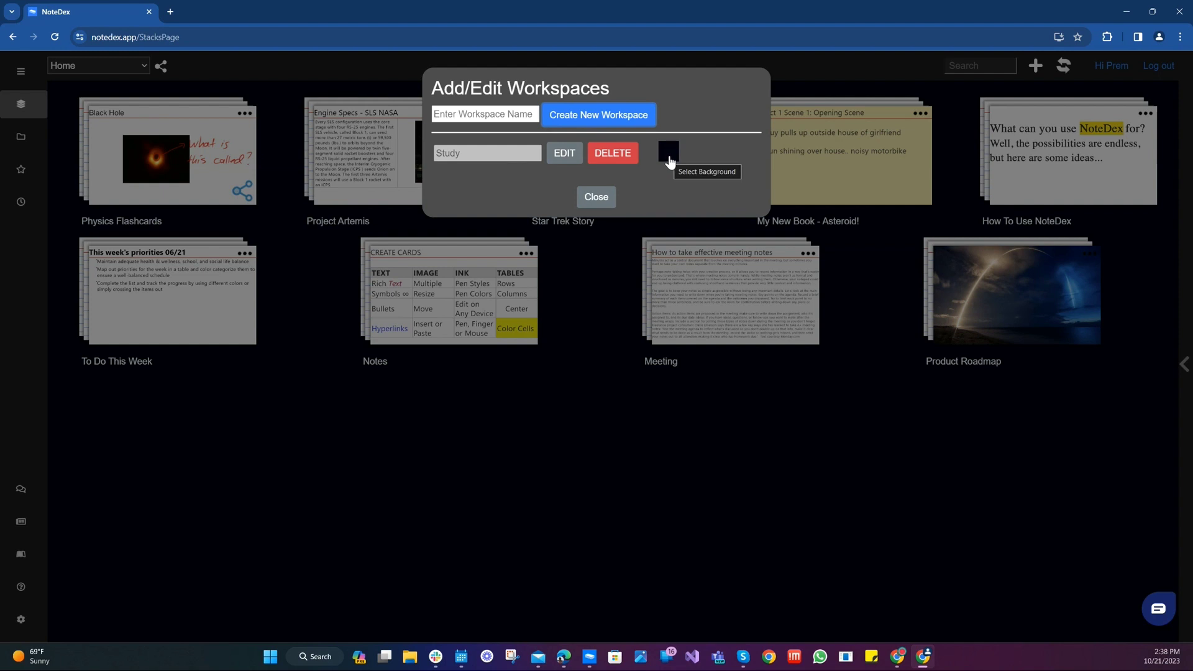
click(669, 160)
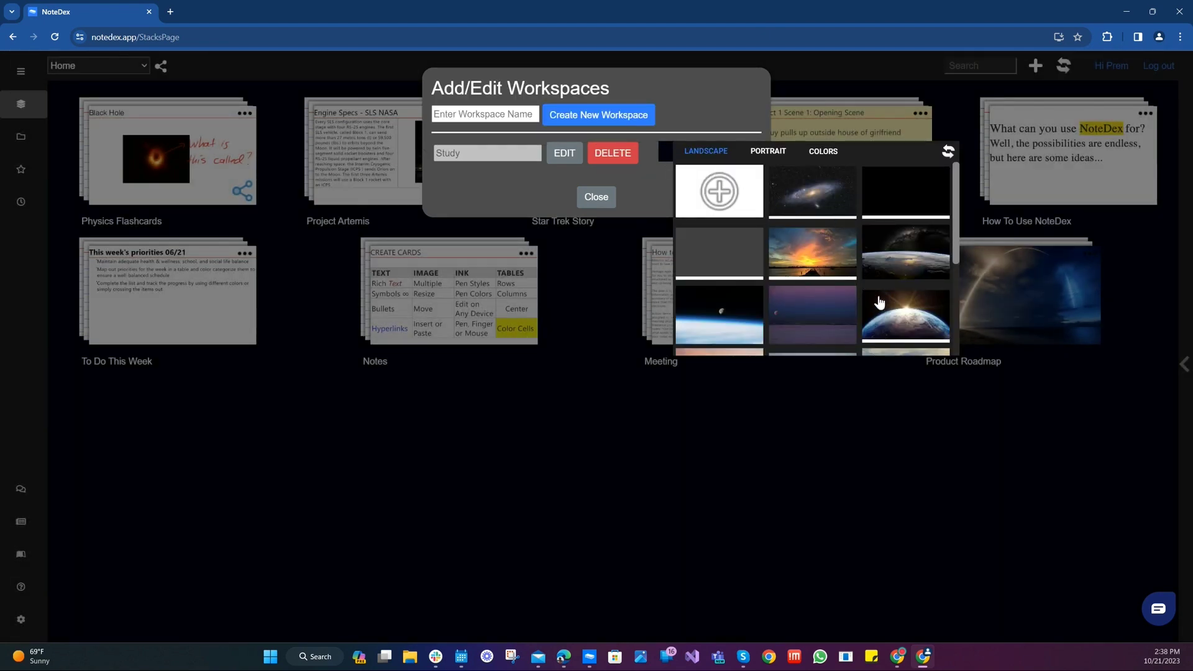
click(725, 321)
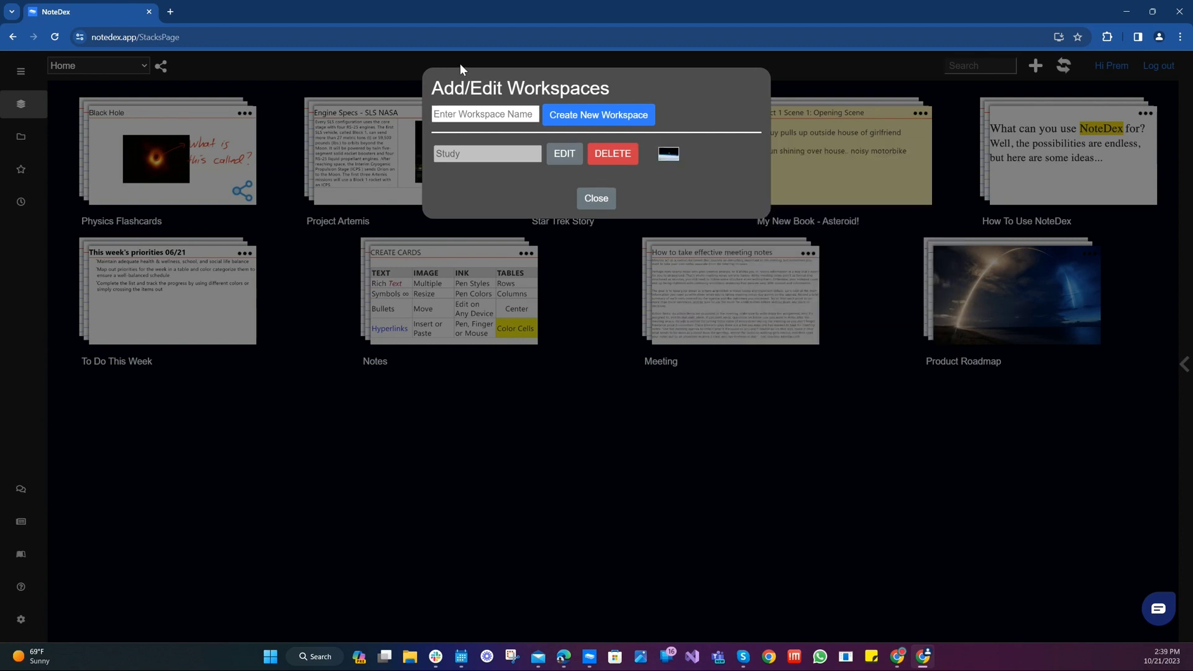
- Create a 'Project Artemis' workspace with the dark earth-horizon background
click(471, 112)
text(Projec)
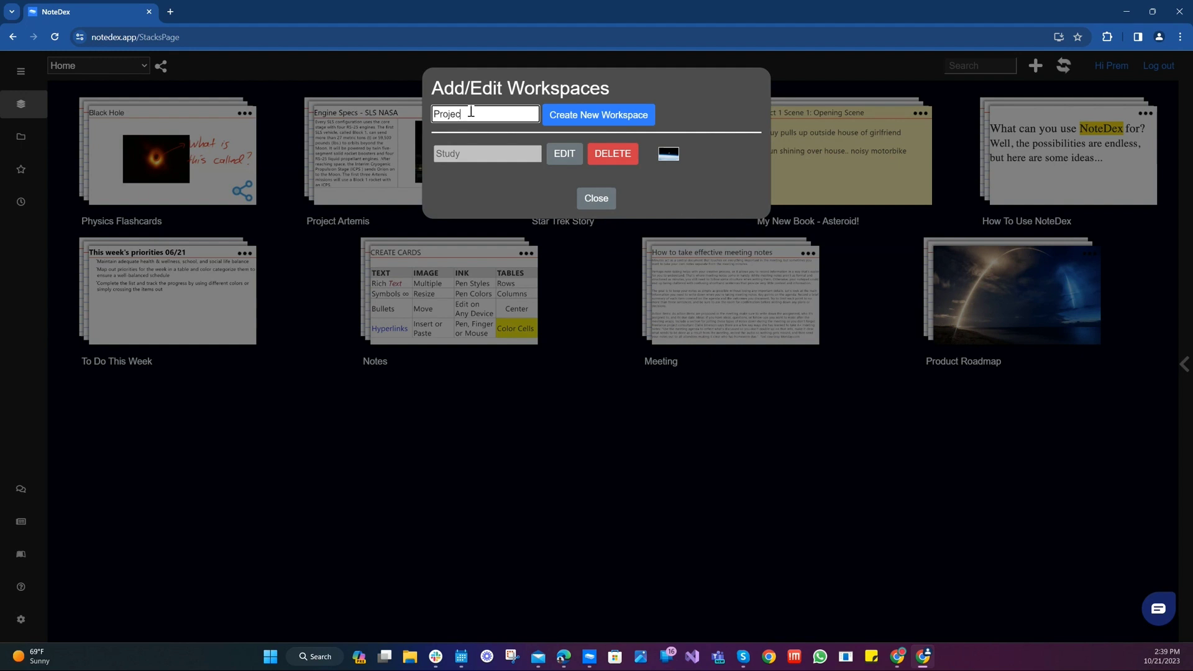
text(t Artemis)
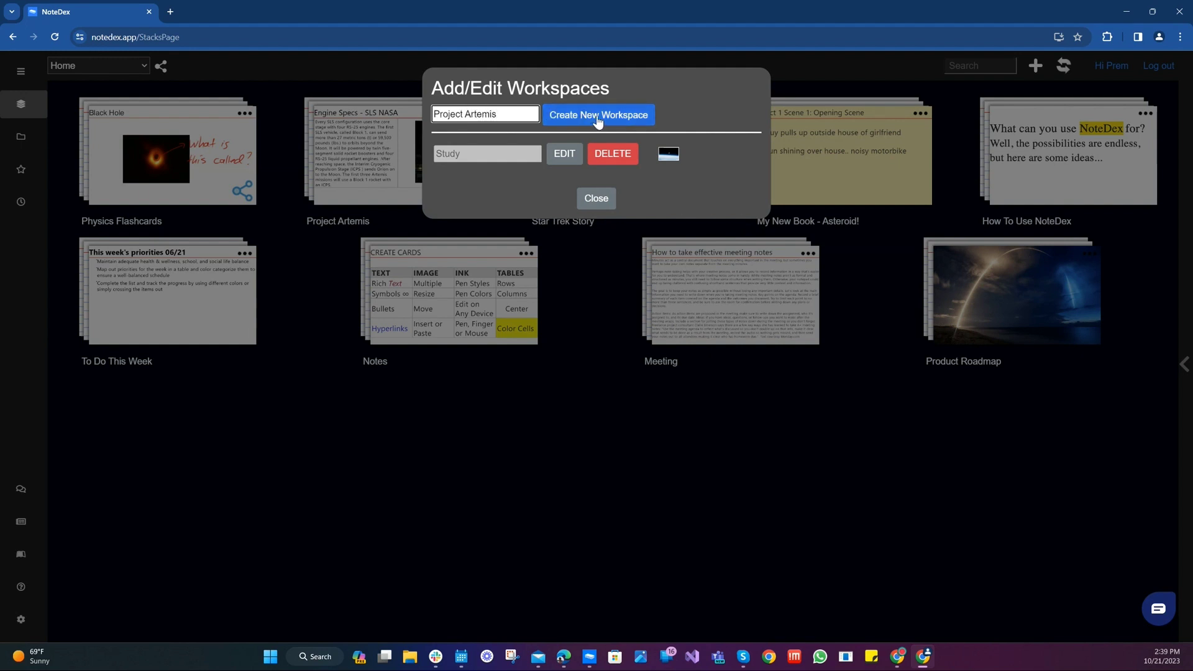
click(598, 115)
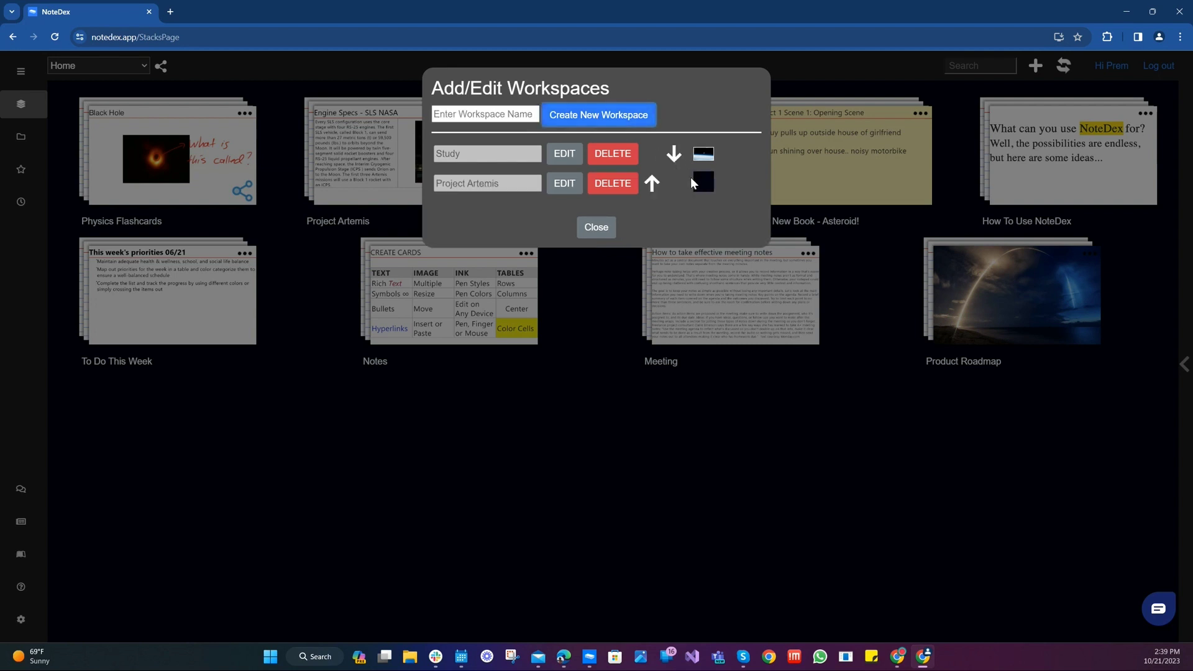
click(701, 184)
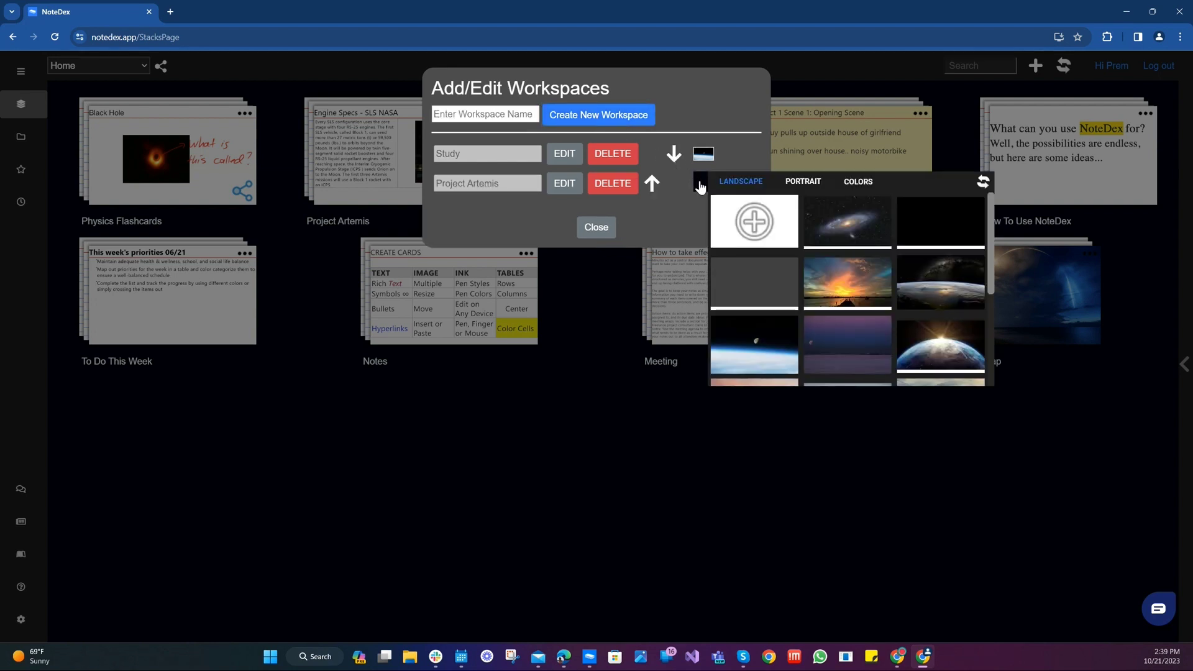
click(938, 293)
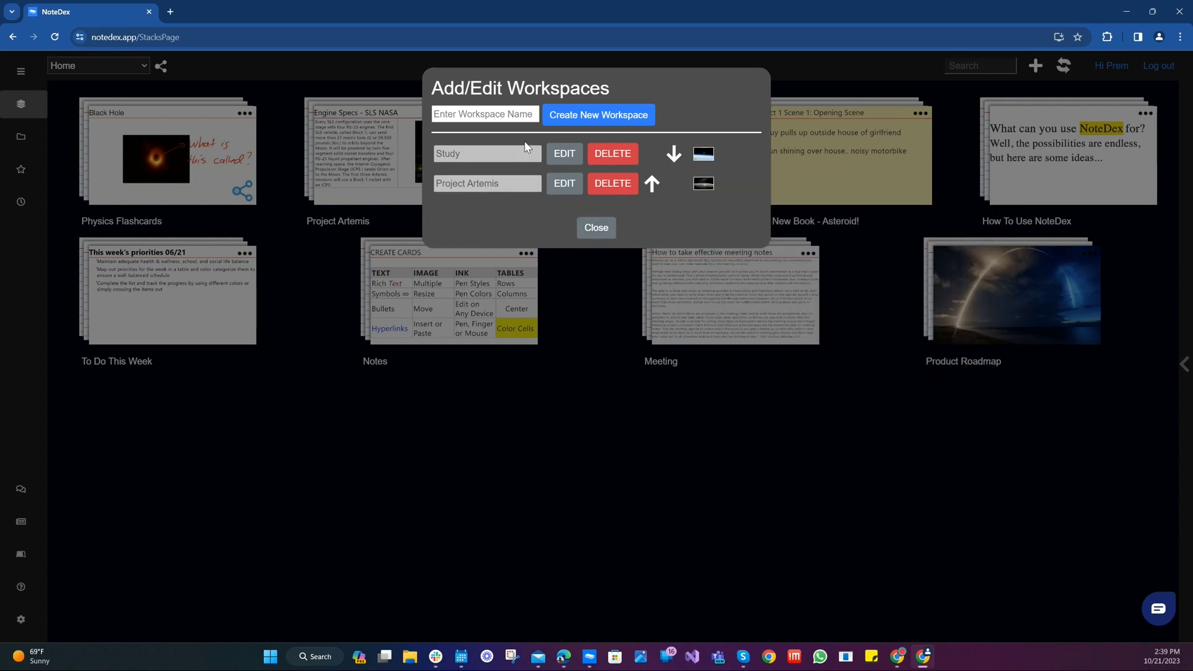
- Create the 'Writing' and 'App Development' workspaces
click(489, 114)
text(Writing)
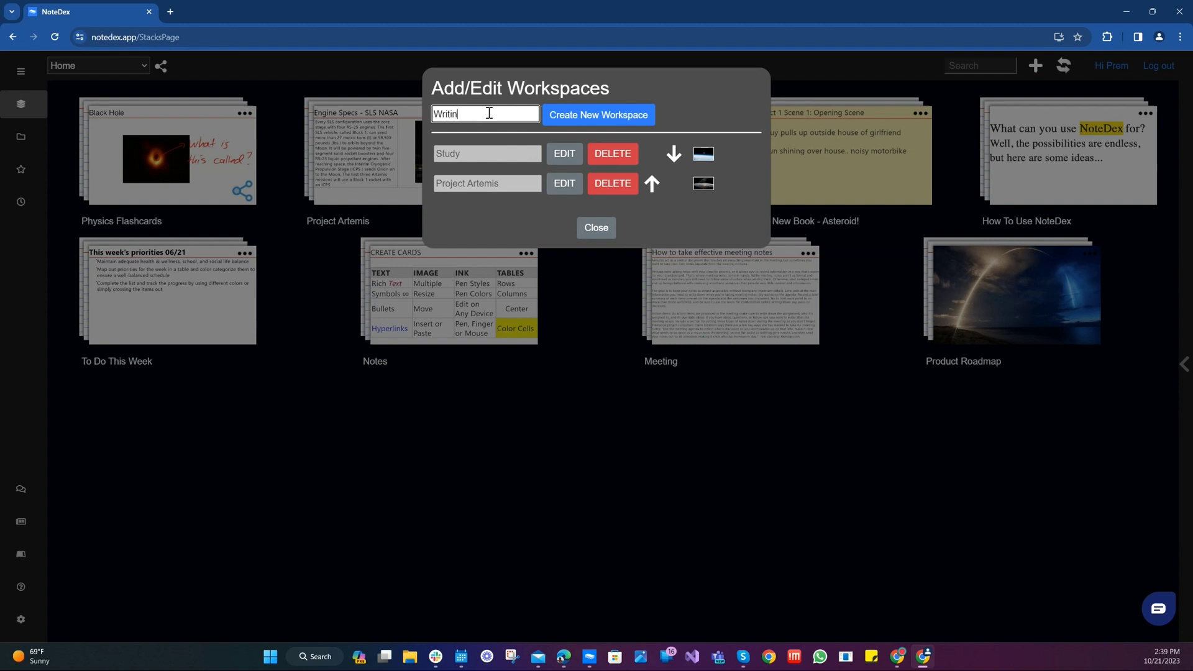
click(575, 117)
click(483, 114)
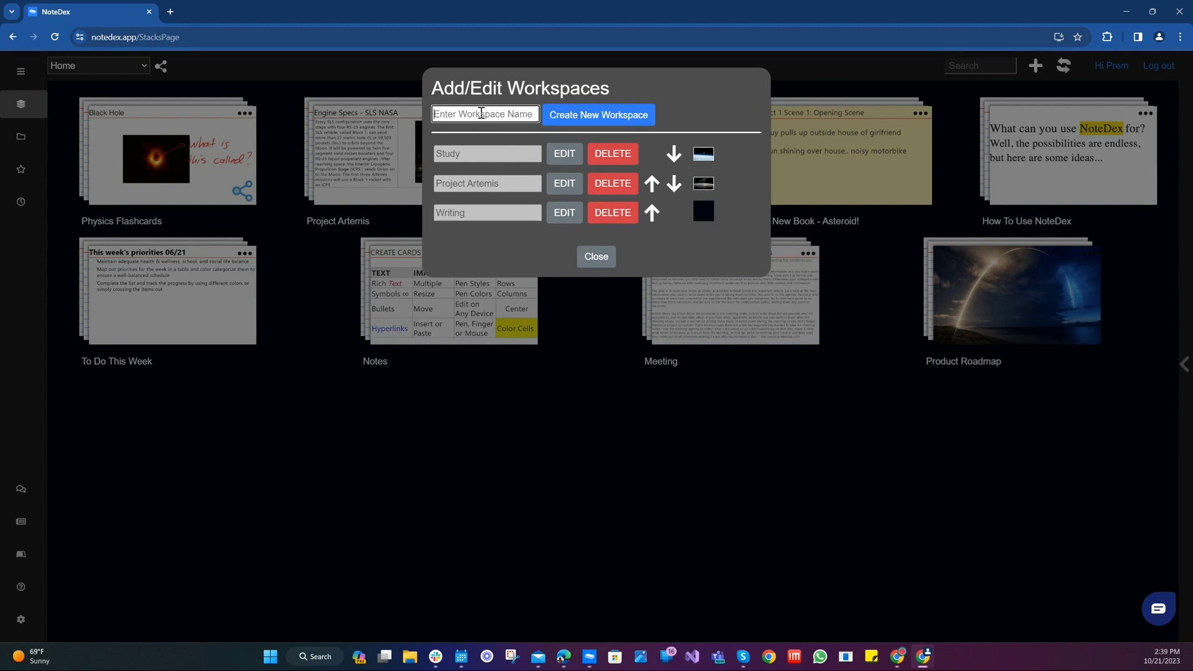
text(App Development)
click(600, 118)
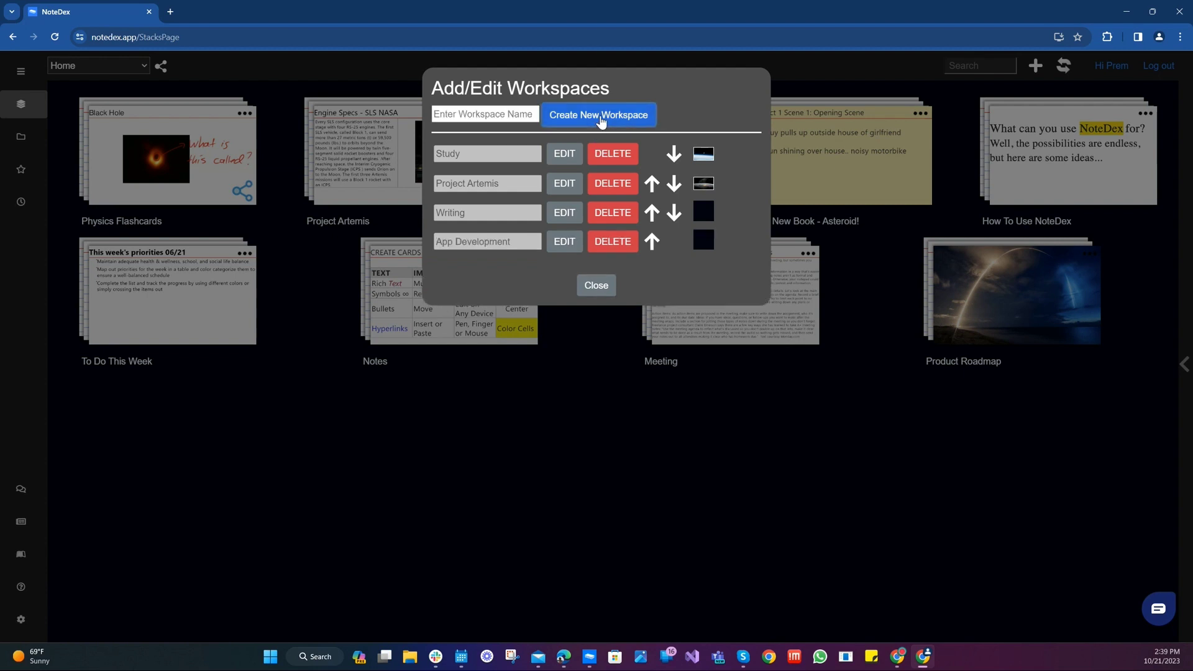
- Give Writing and App Development sunset background images and close the workspace editor
click(713, 217)
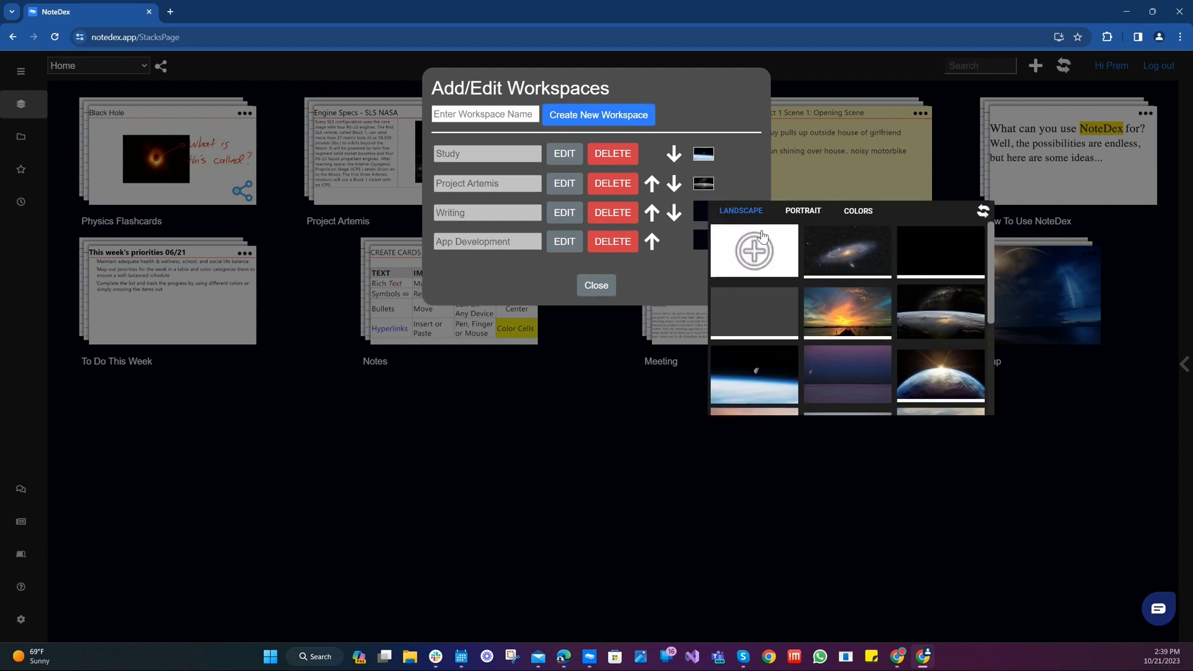
click(845, 325)
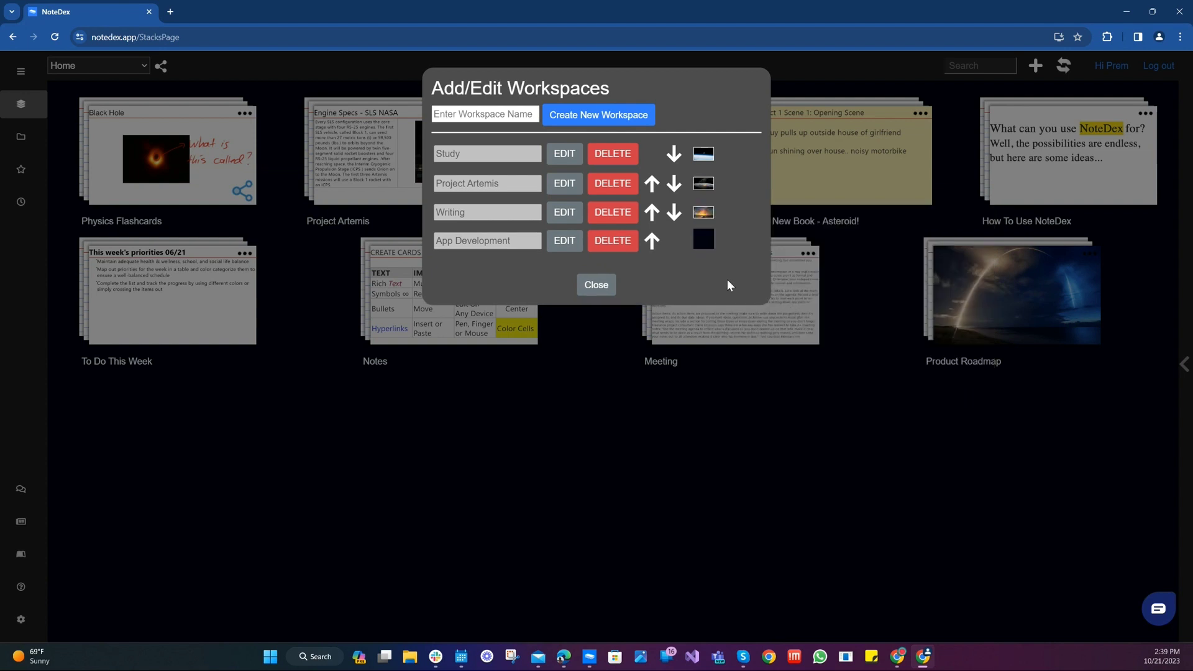
click(698, 240)
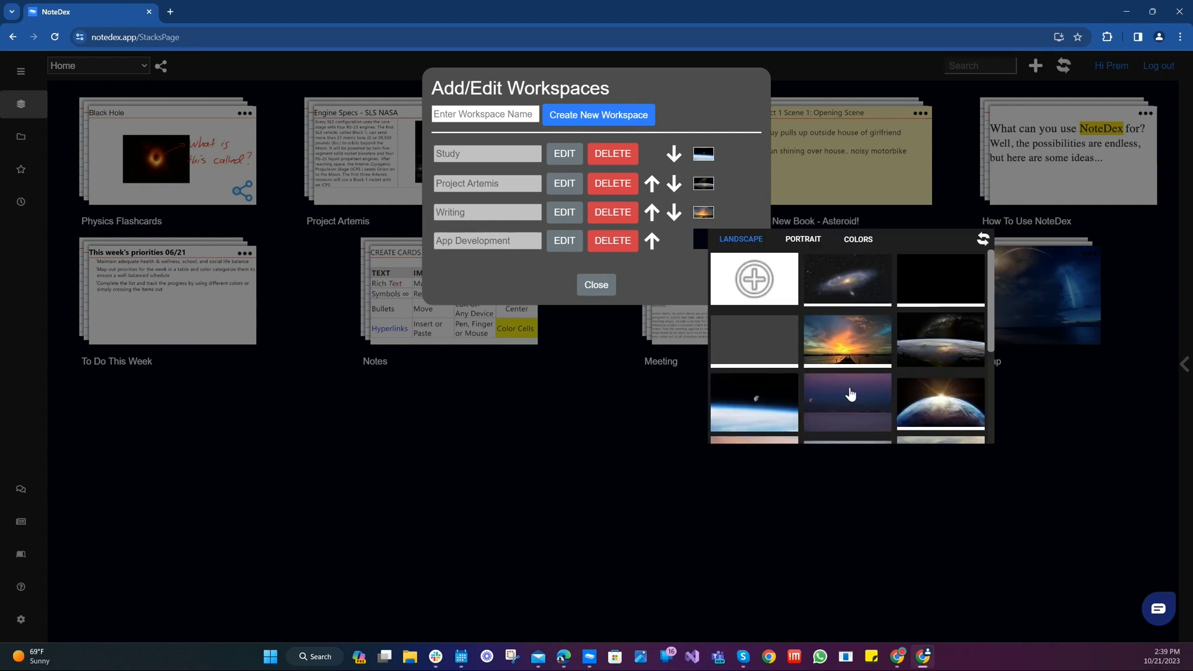
scroll(850, 394, down, 3)
scroll(847, 386, down, 2)
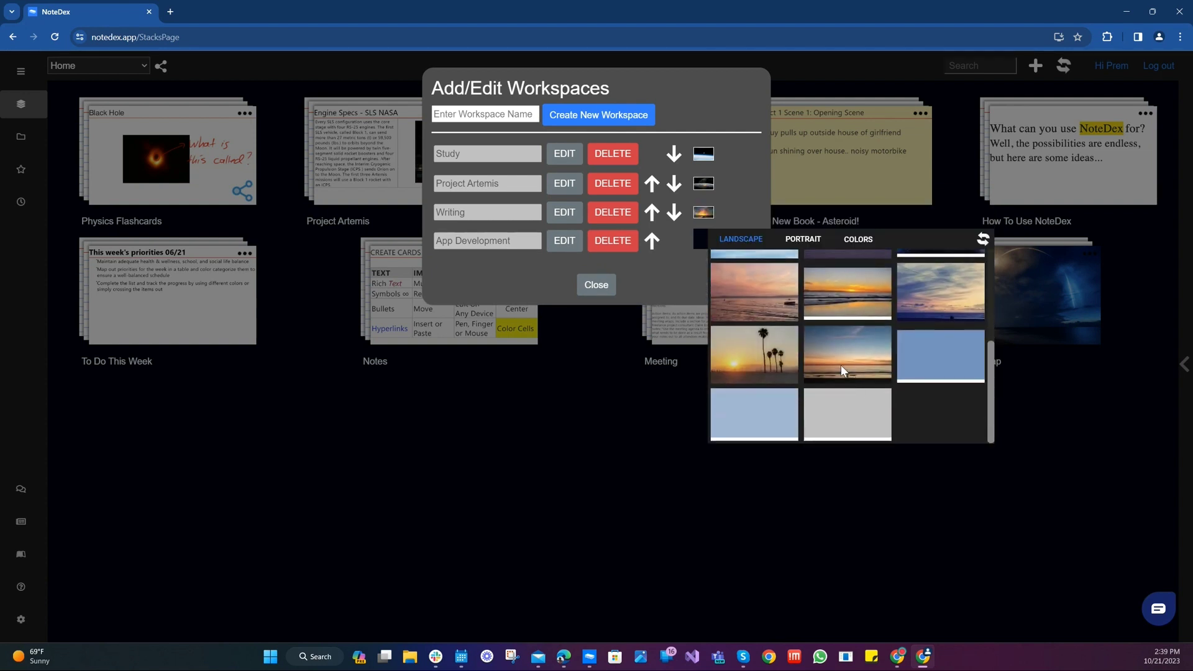
click(841, 364)
click(597, 286)
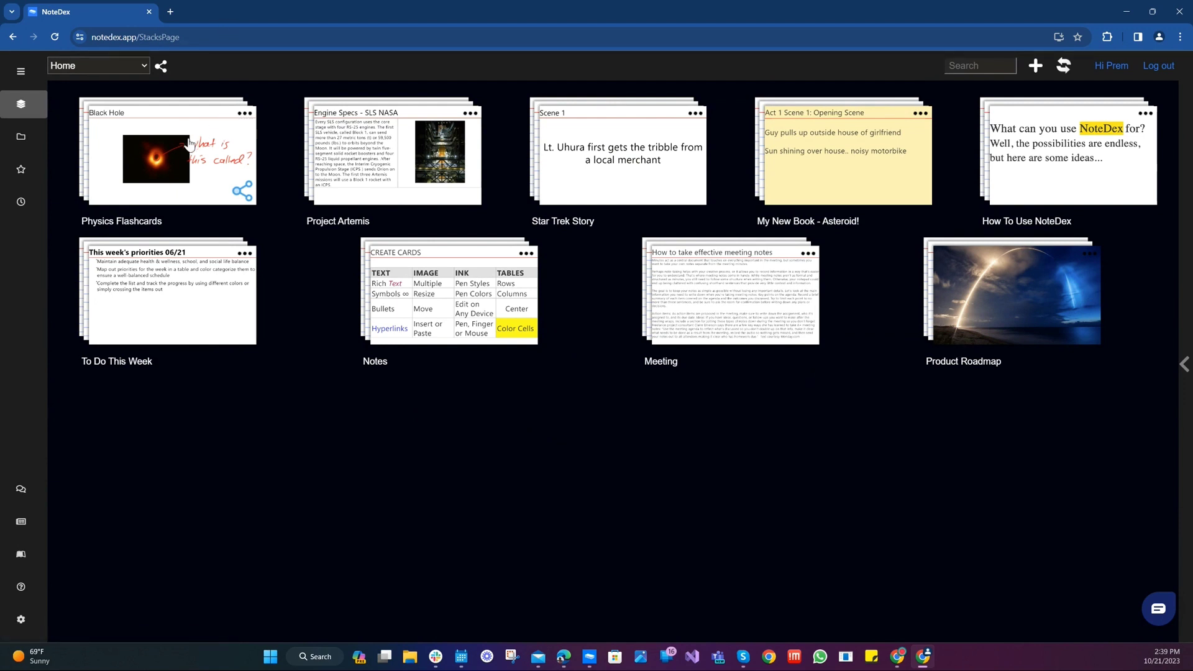
- Move the Physics Flashcards stack from Home into the Study workspace
click(246, 114)
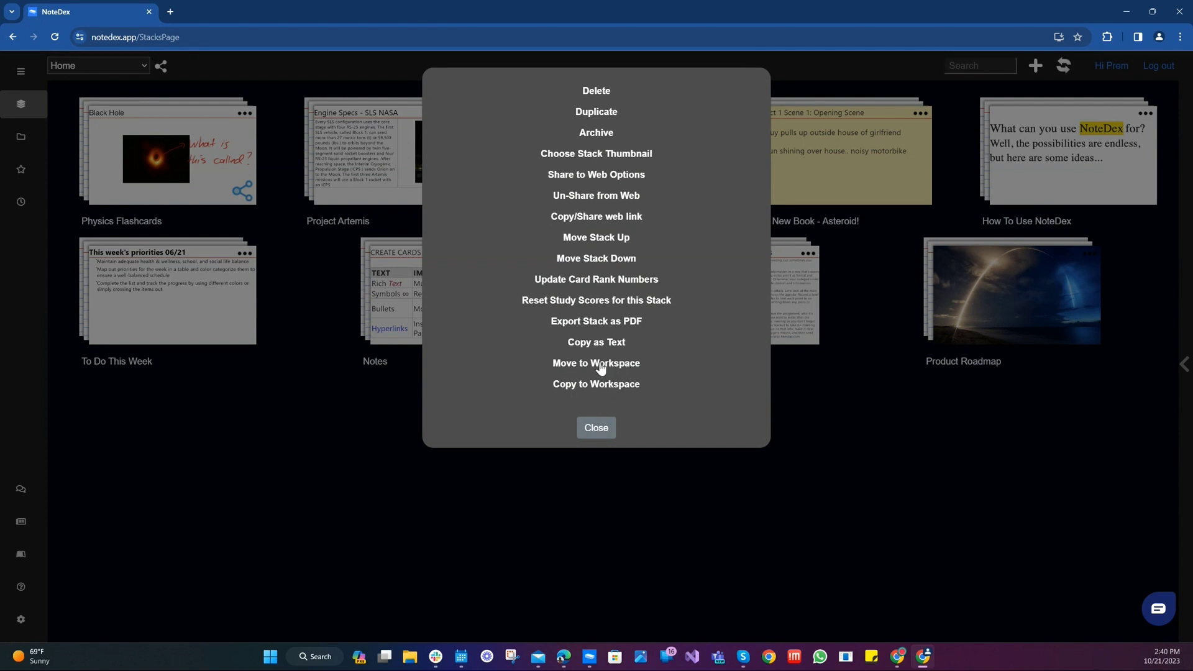
click(599, 363)
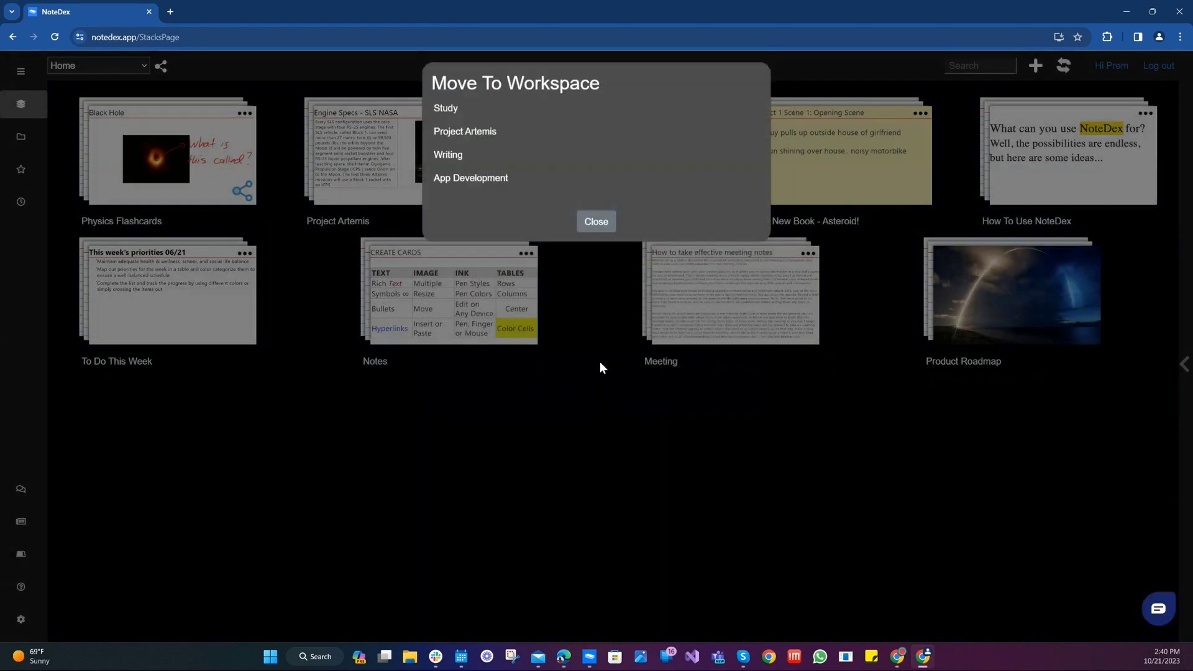
click(446, 114)
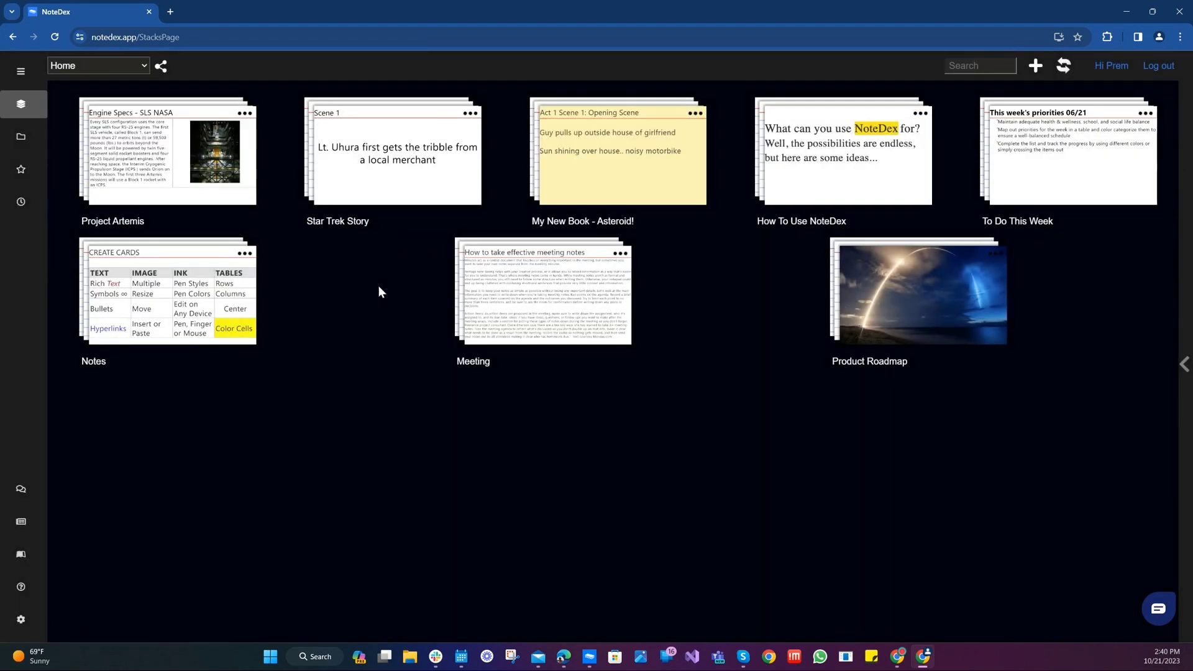
click(114, 70)
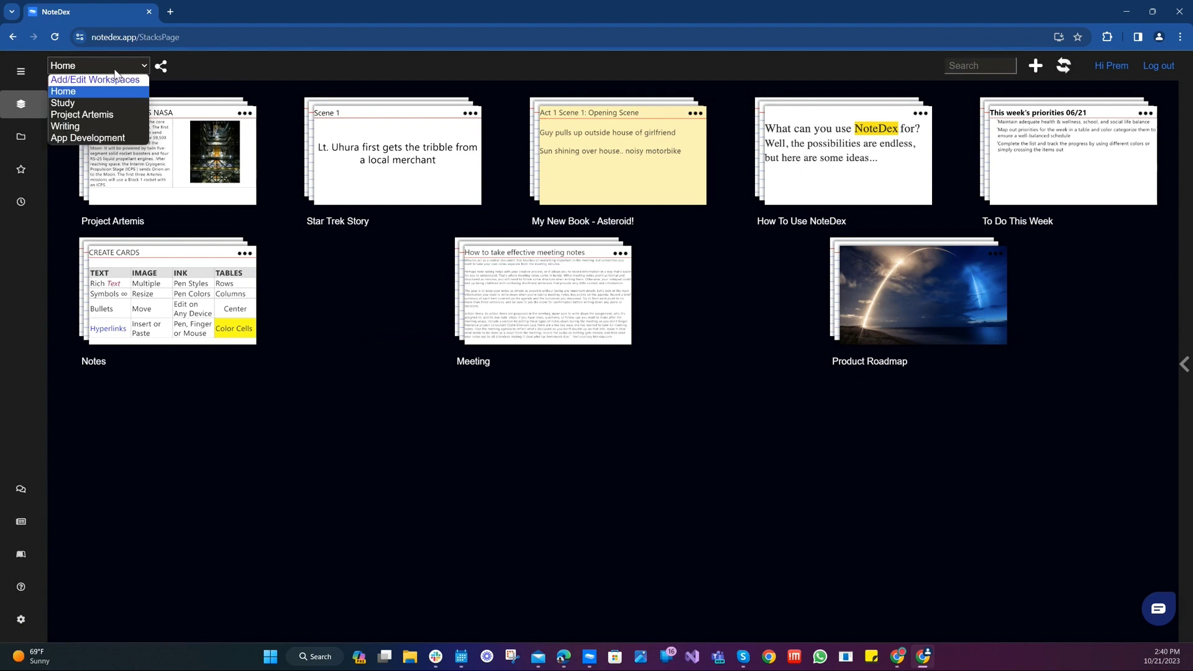
click(95, 105)
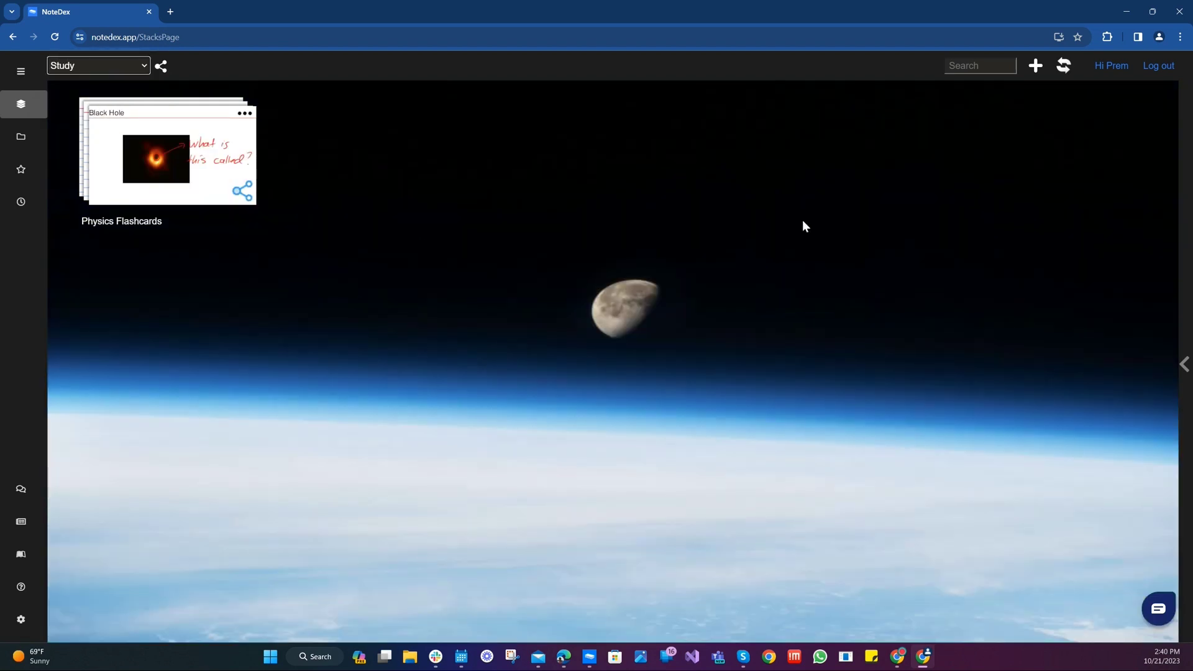
click(138, 66)
click(119, 92)
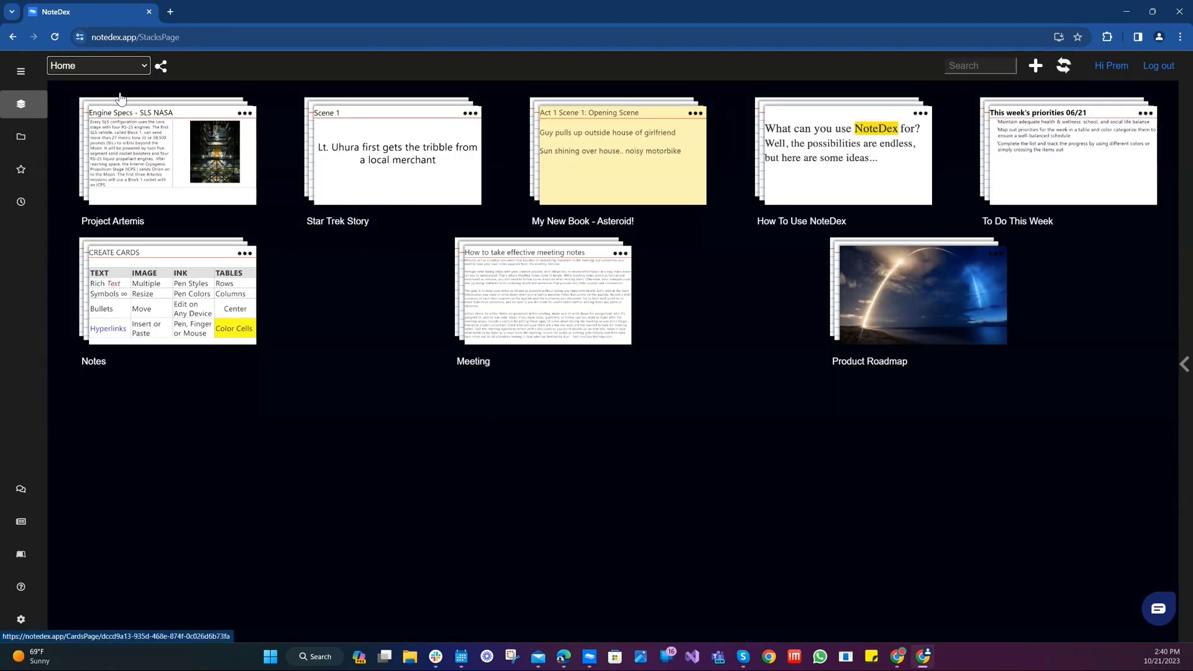
- Move the Project Artemis stack into the Project Artemis workspace
click(244, 113)
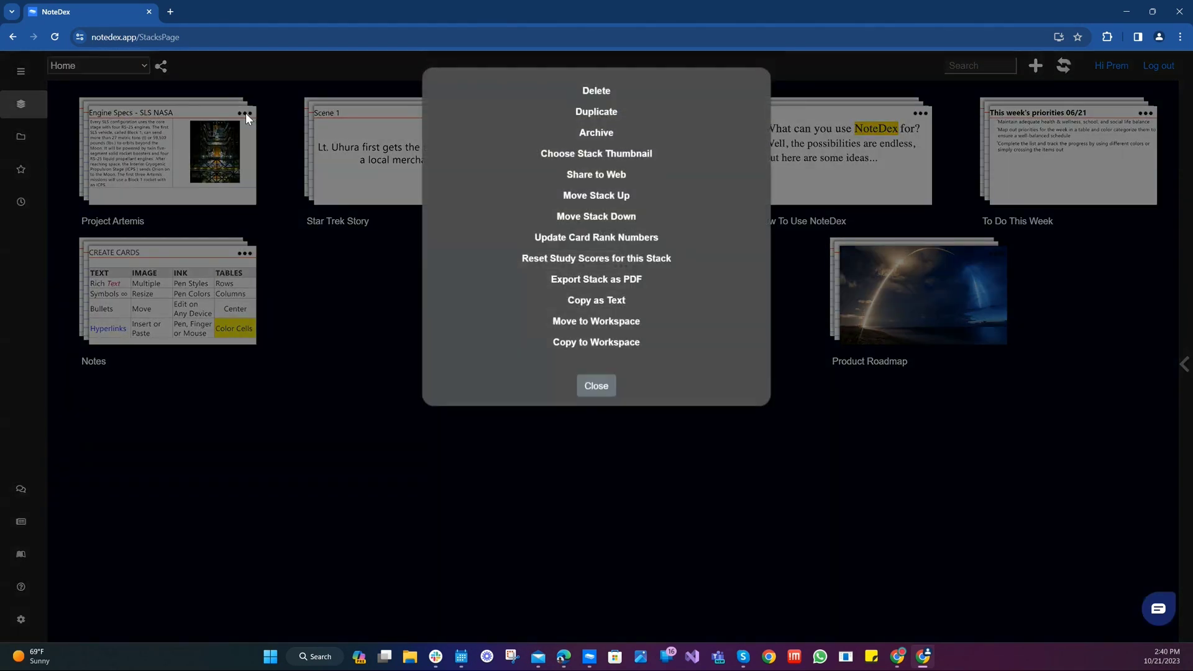
click(616, 322)
click(467, 142)
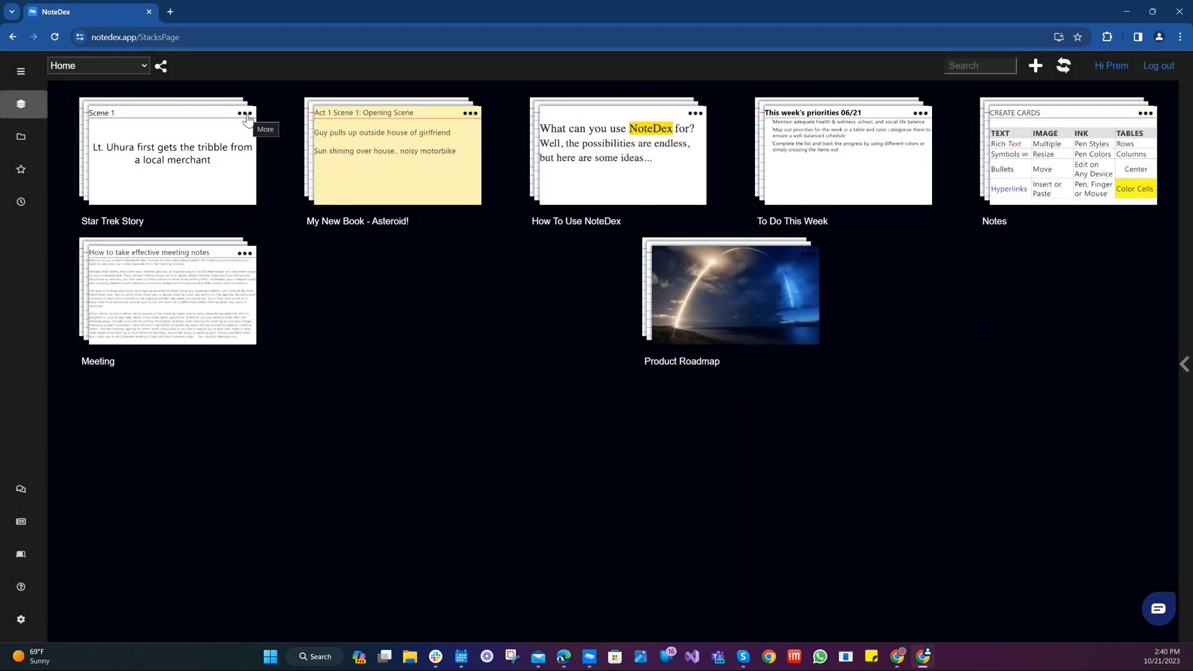
- Move Star Trek Story and My New Book - Asteroid! into the Writing workspace
click(245, 114)
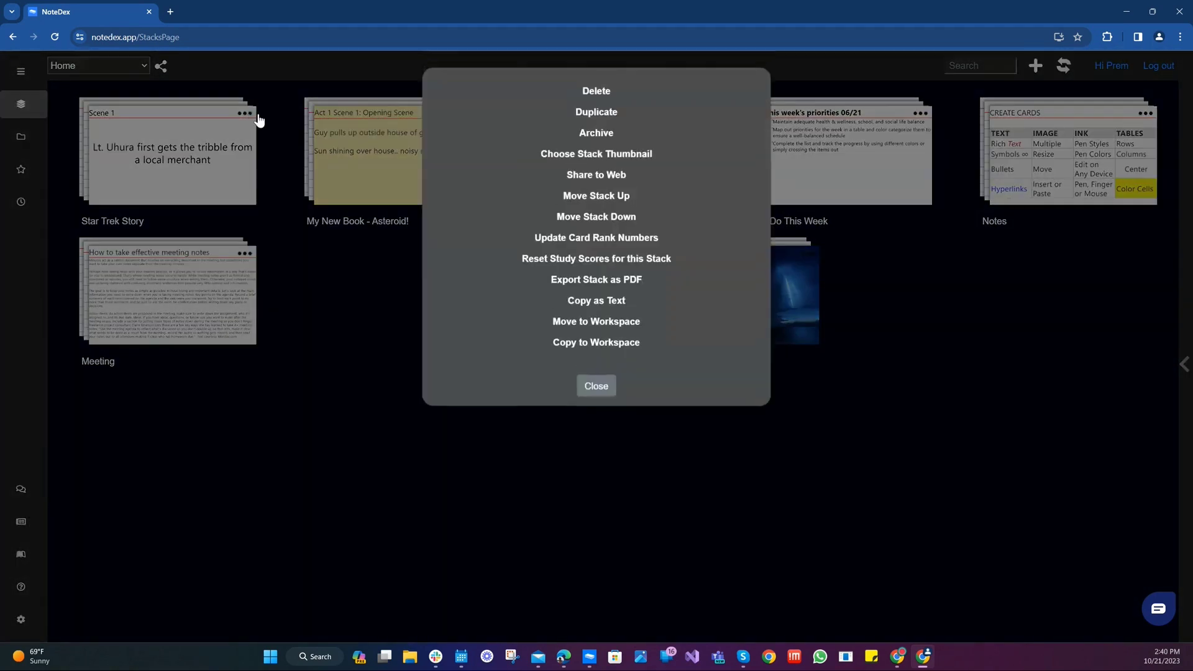
click(587, 324)
click(450, 165)
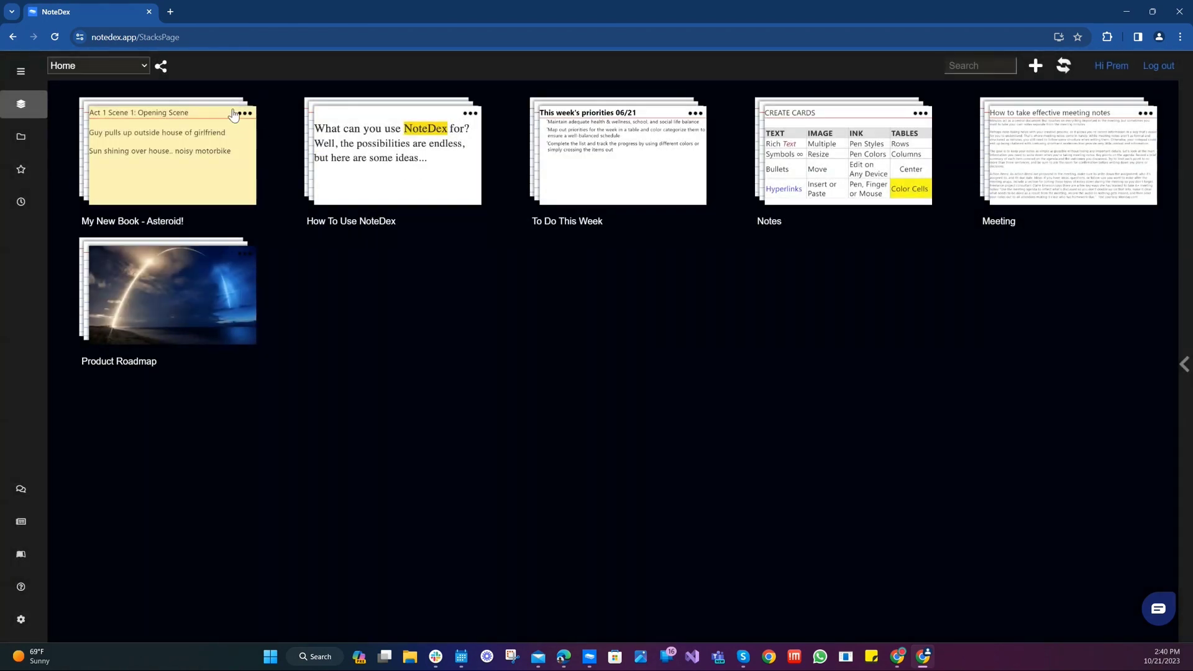
click(245, 114)
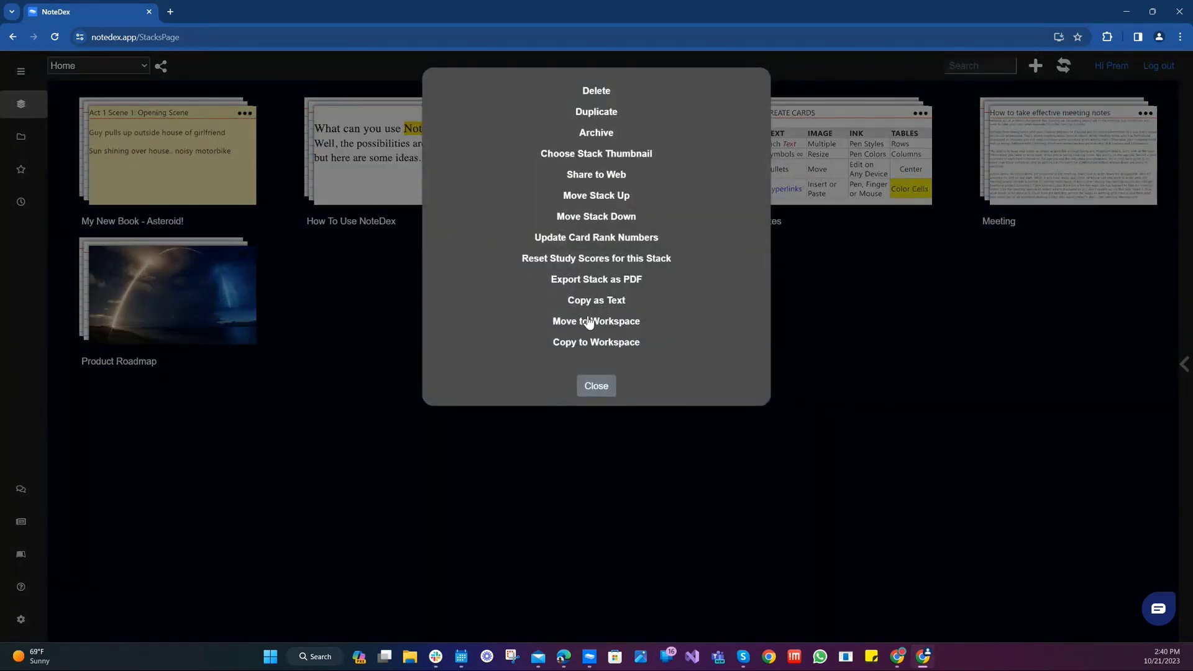
click(589, 322)
click(445, 163)
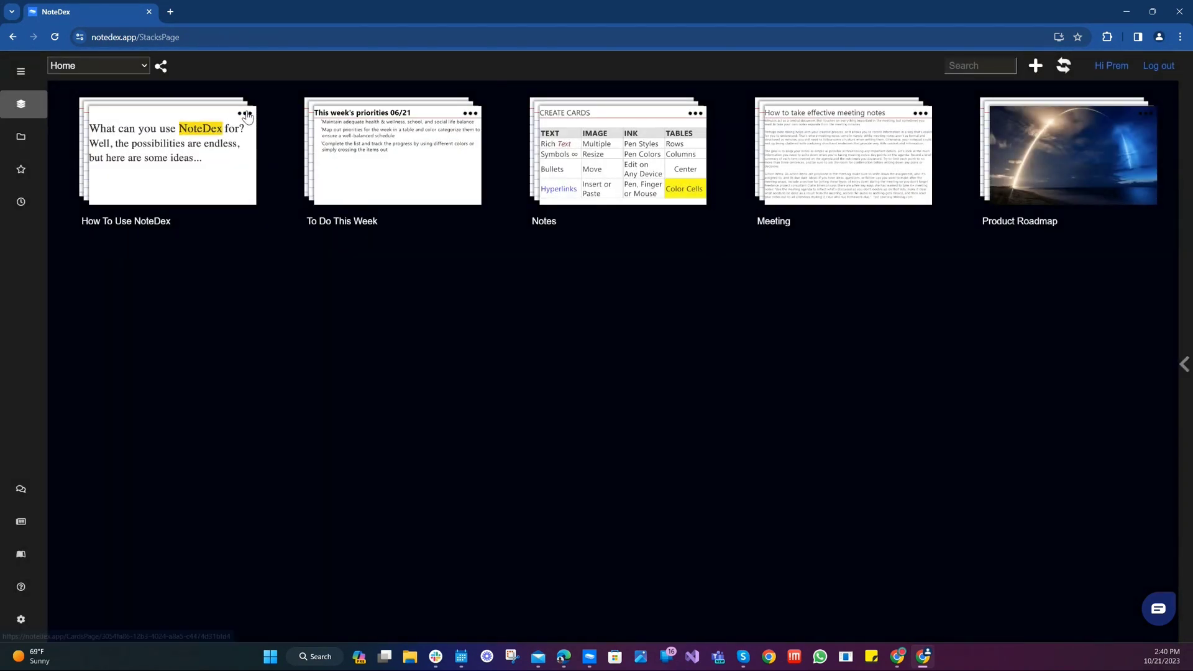
- Move How To Use NoteDex and Product Roadmap into the App Development workspace
click(245, 114)
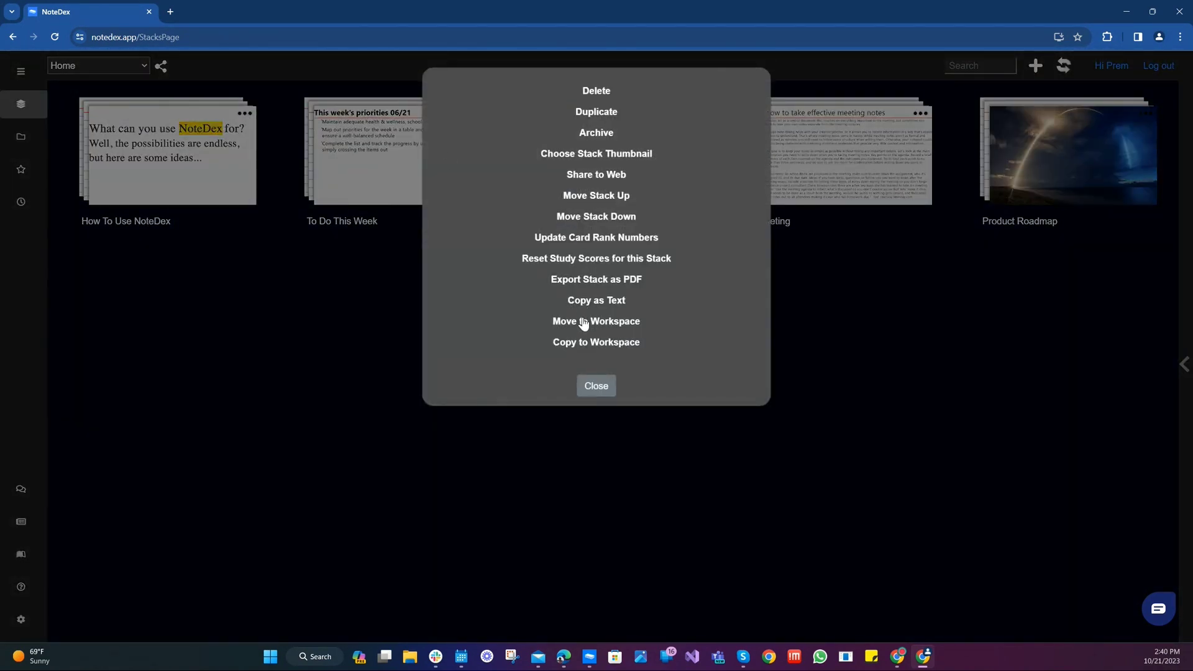
click(584, 323)
click(459, 185)
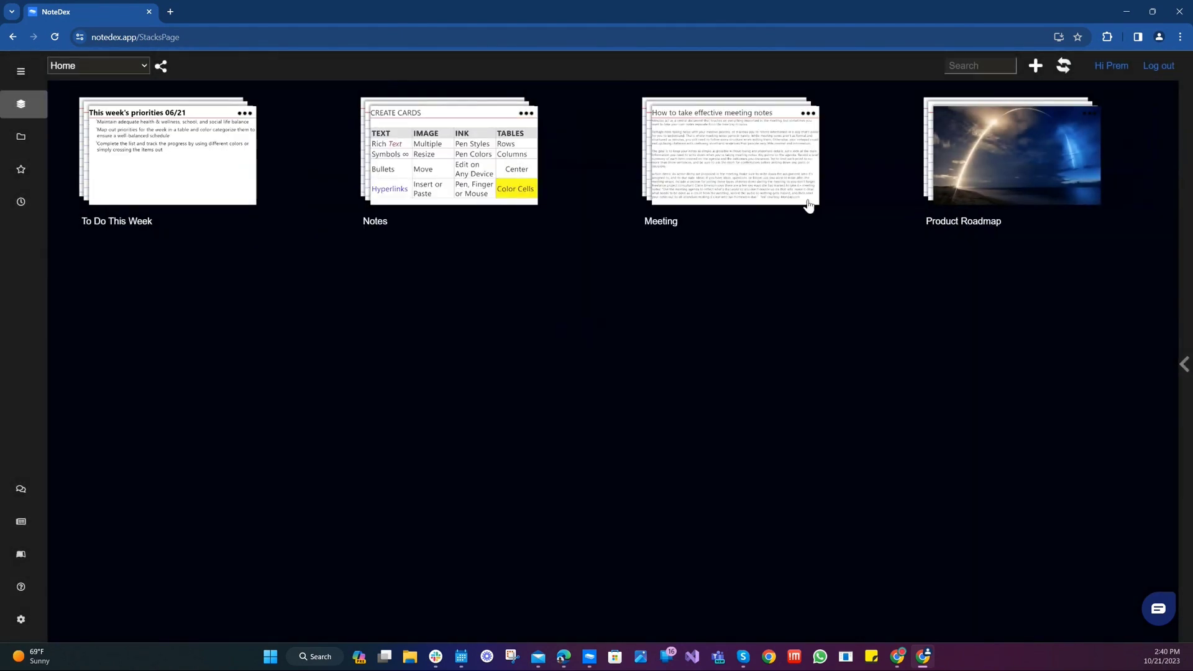
click(1089, 116)
click(614, 321)
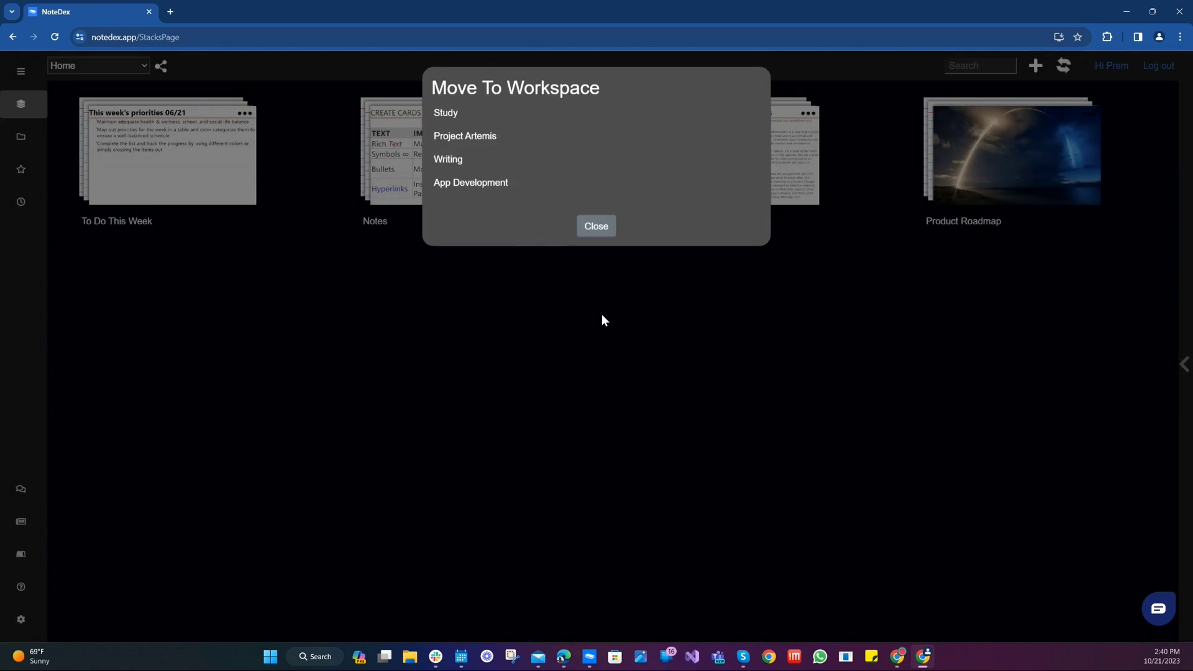
click(466, 185)
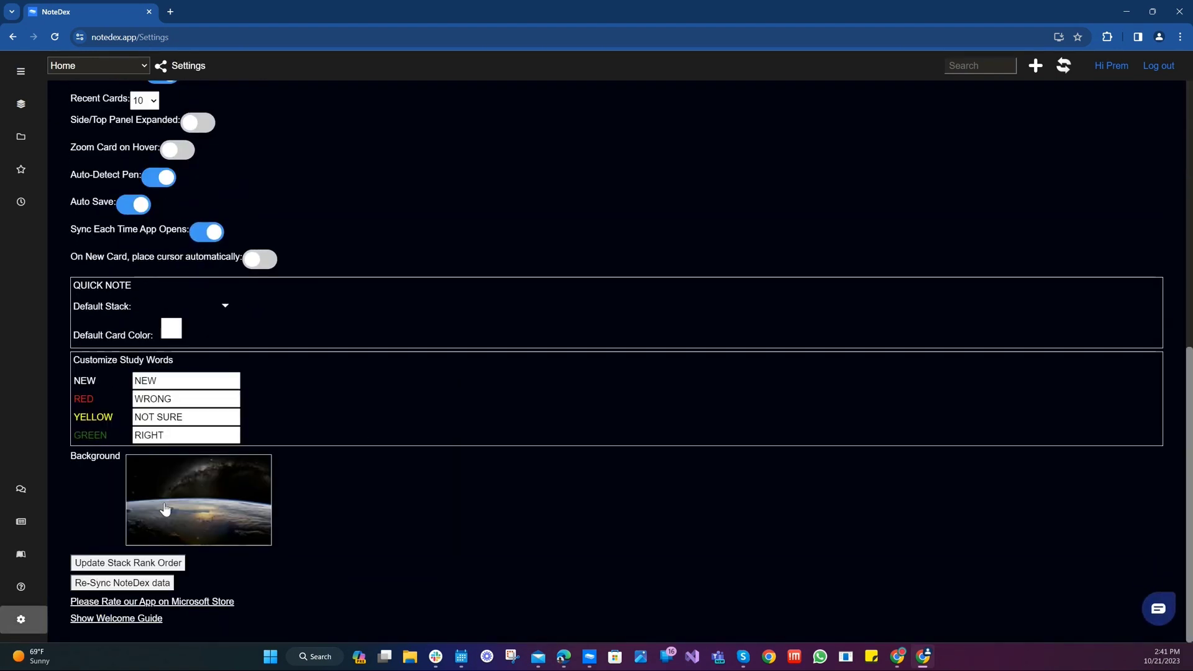
- Set the orange beach sunset landscape photo as the Home background and return to the stacks
click(234, 513)
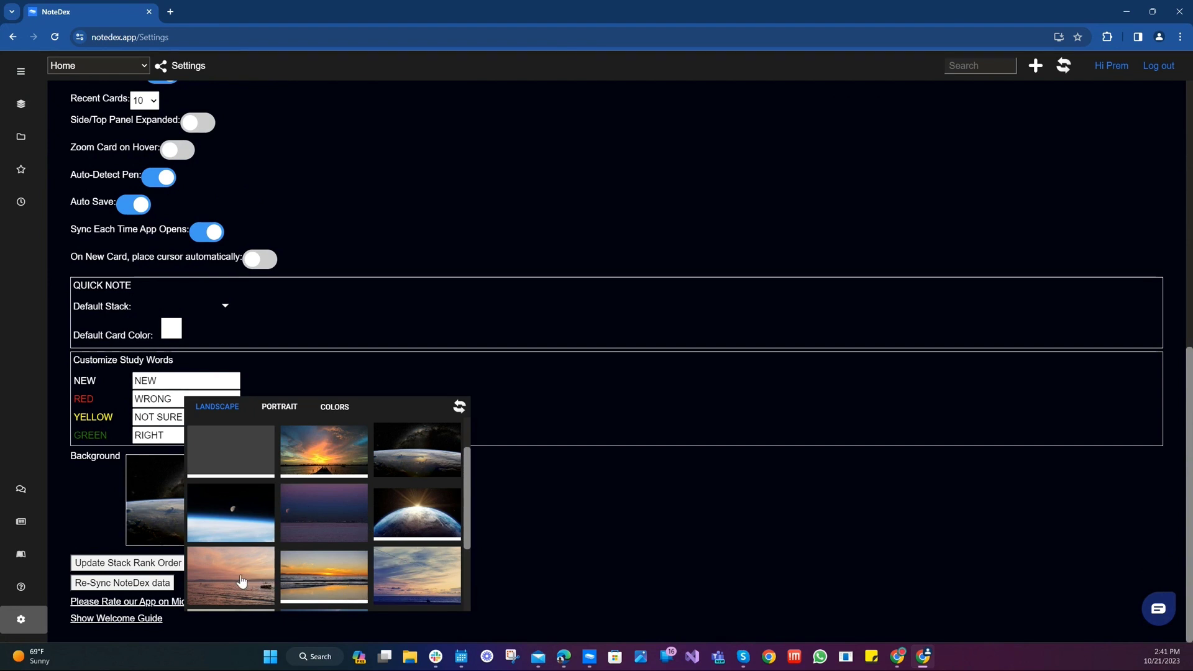
click(330, 578)
click(13, 105)
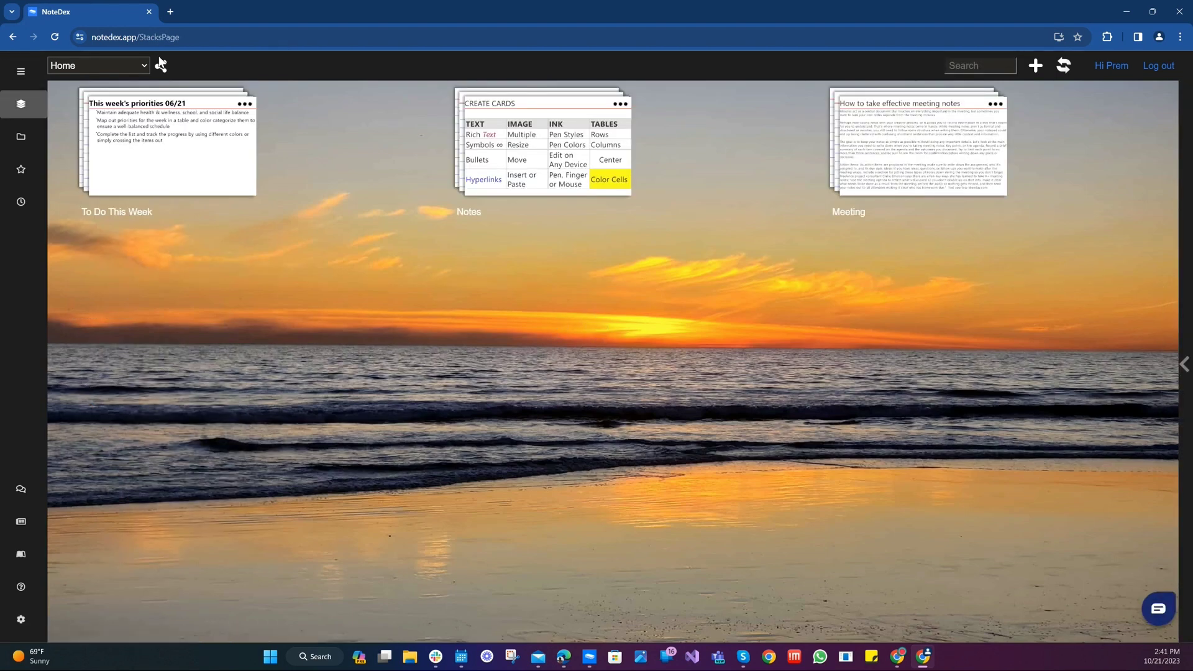
click(124, 66)
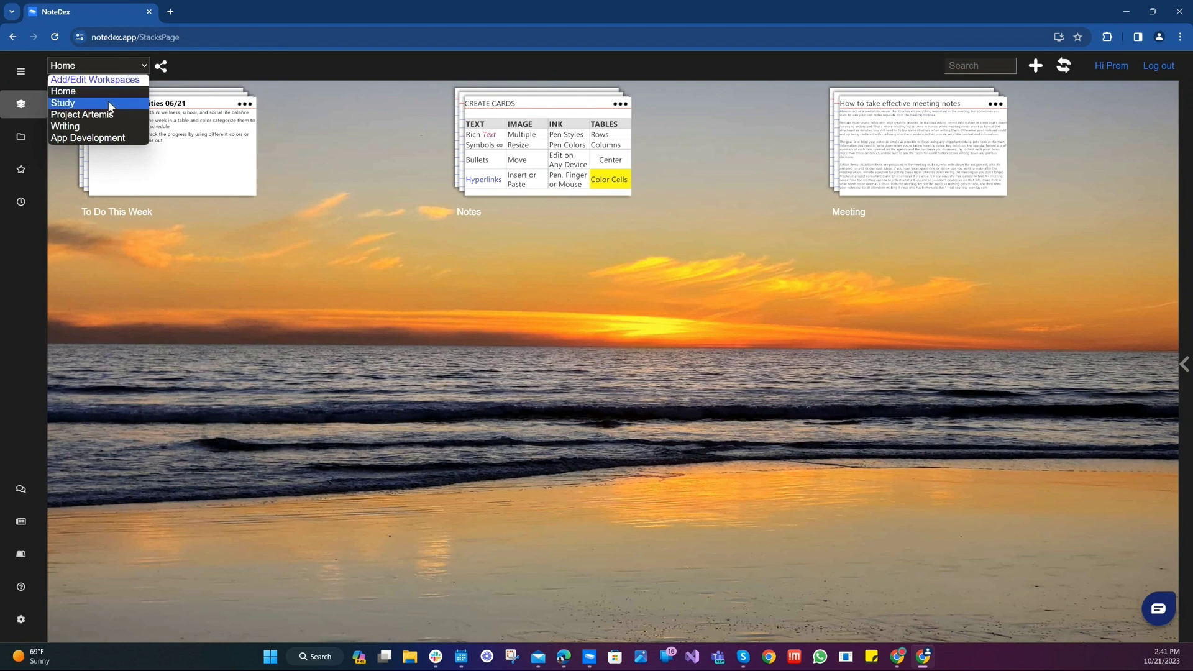
click(107, 102)
click(125, 69)
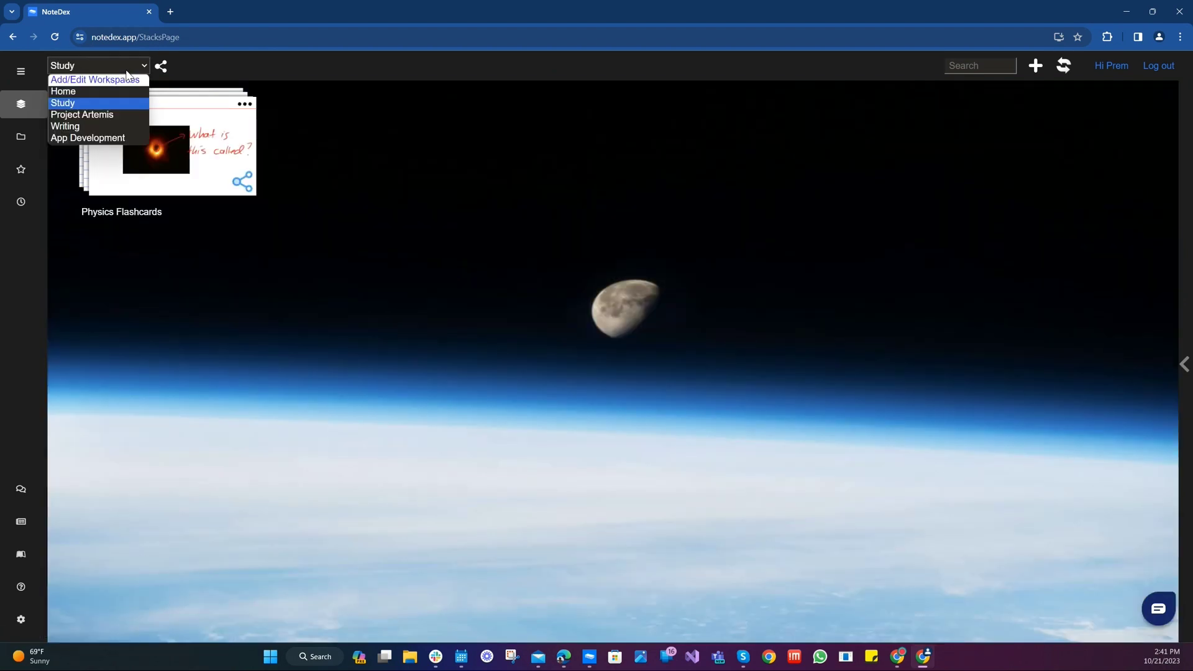
click(103, 114)
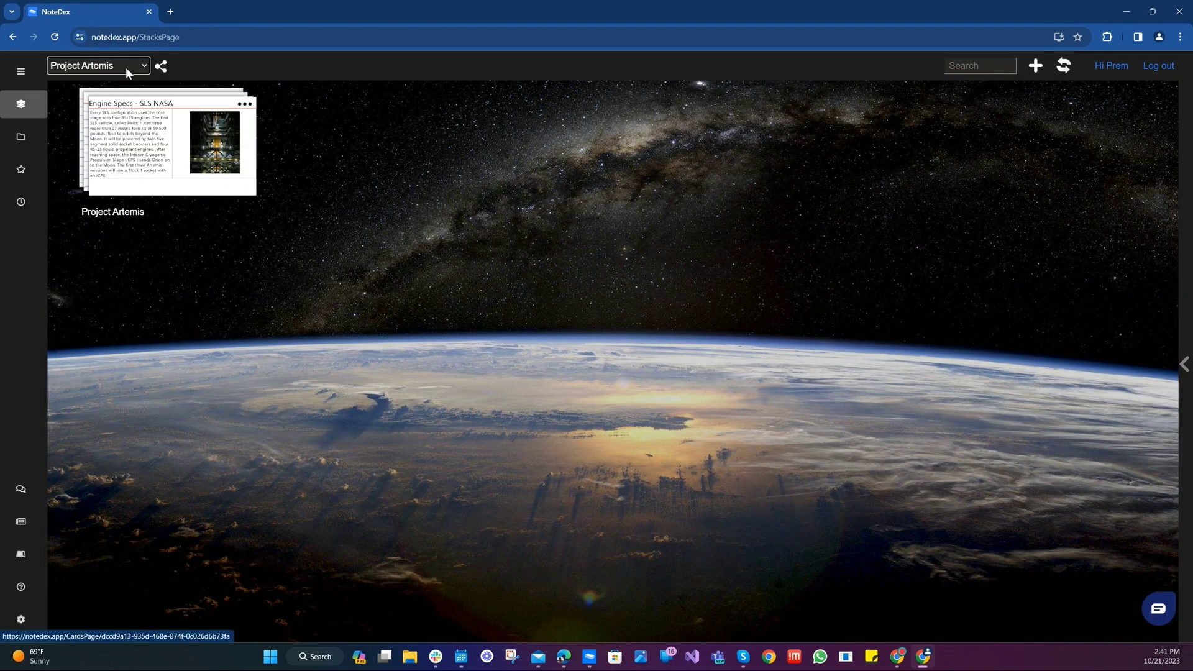
click(125, 65)
click(98, 116)
click(117, 65)
click(93, 127)
click(126, 65)
click(107, 128)
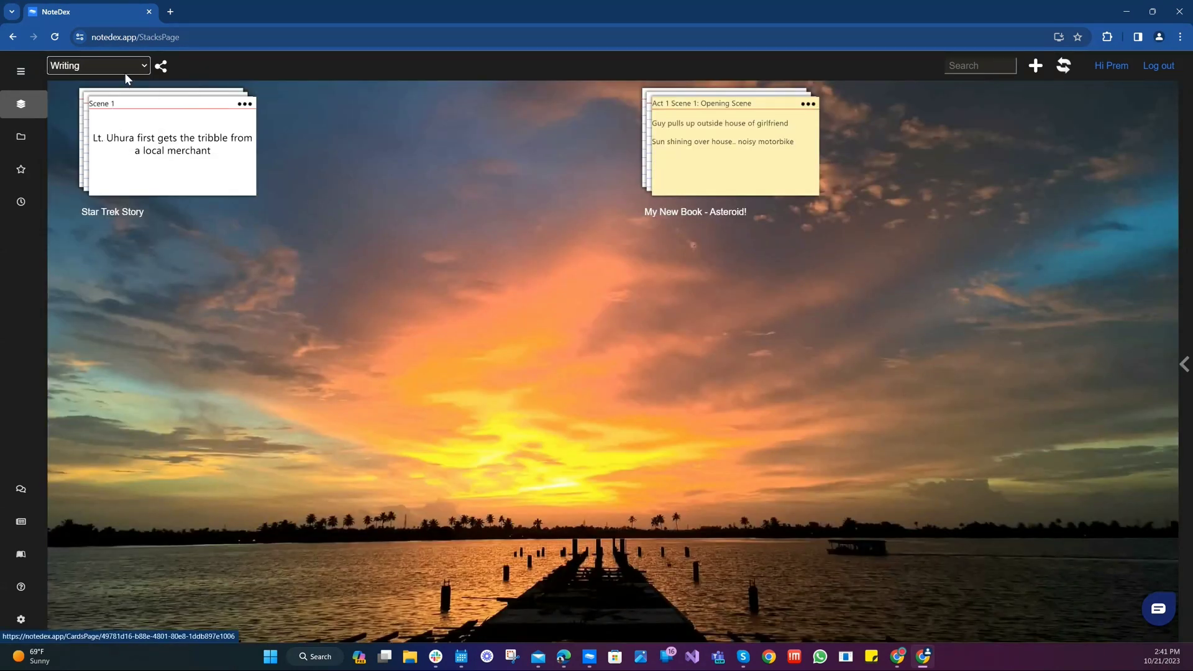
click(125, 70)
click(102, 136)
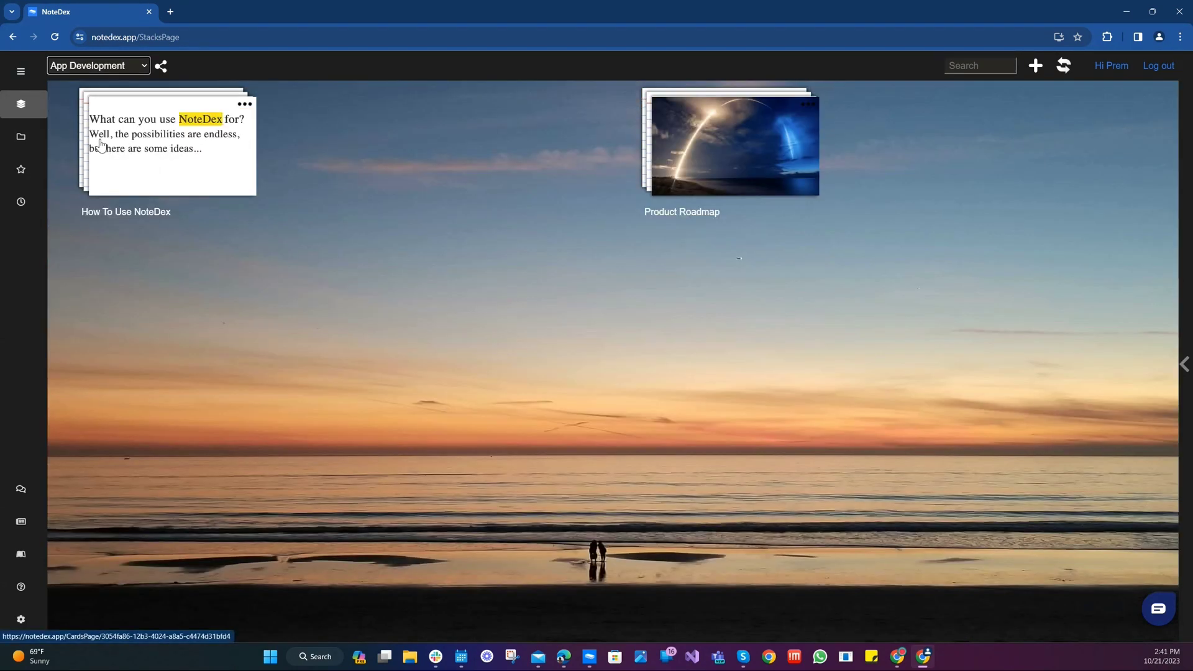
click(125, 67)
click(99, 97)
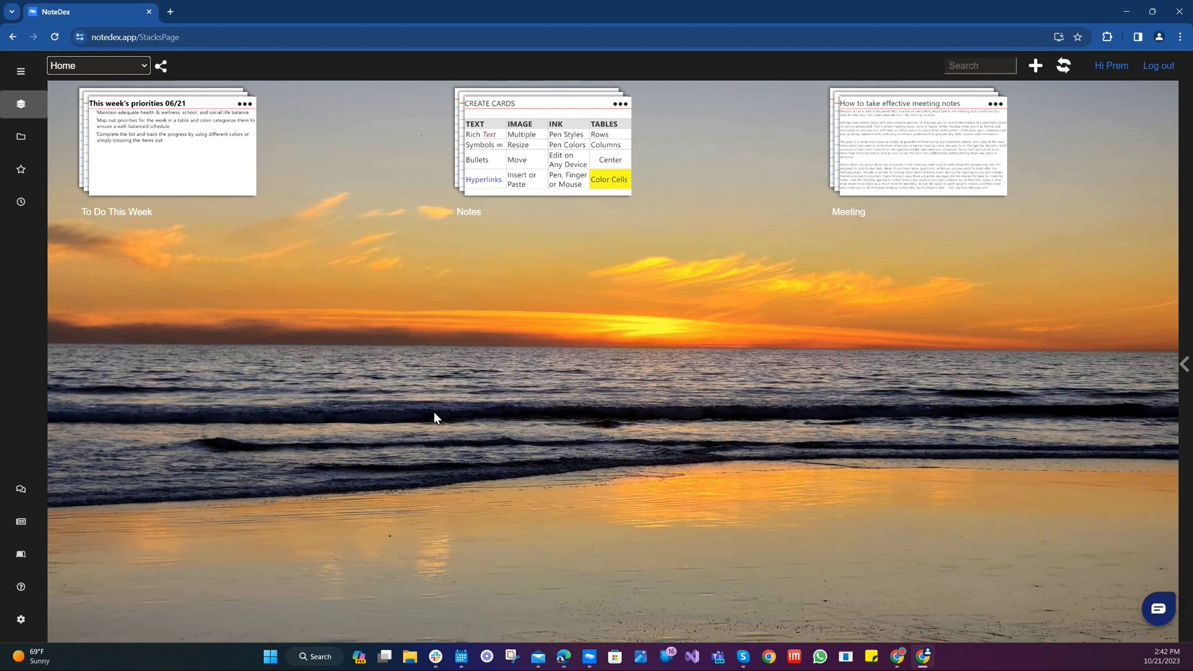
- Switch to the Writing workspace
click(148, 71)
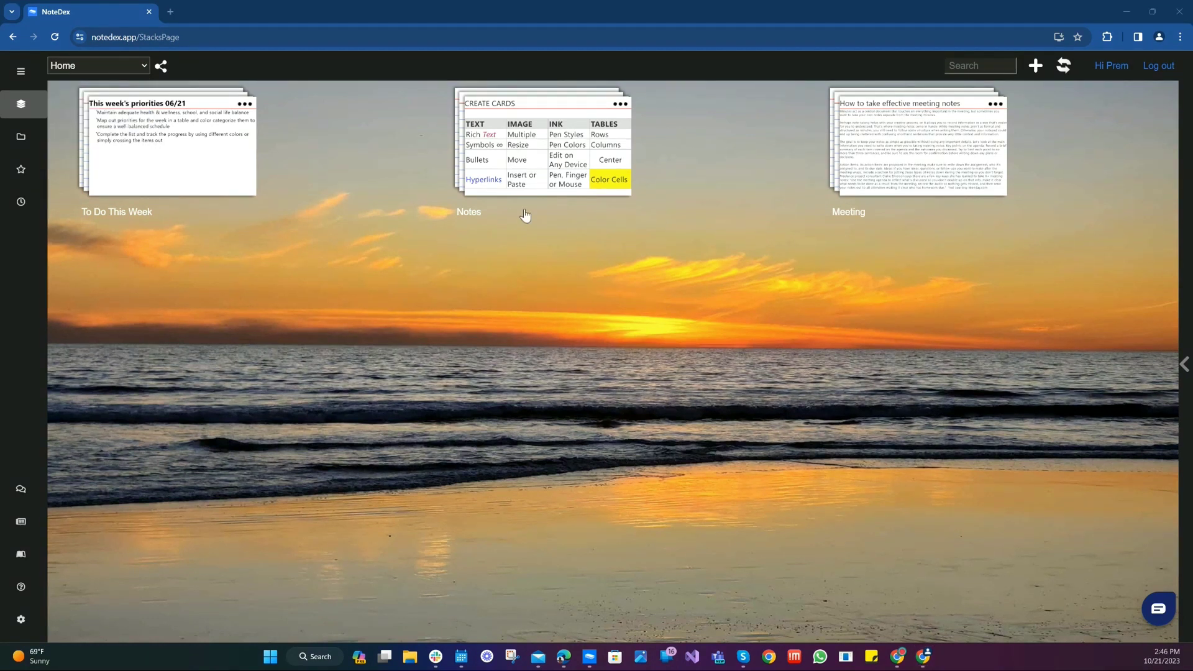
click(135, 66)
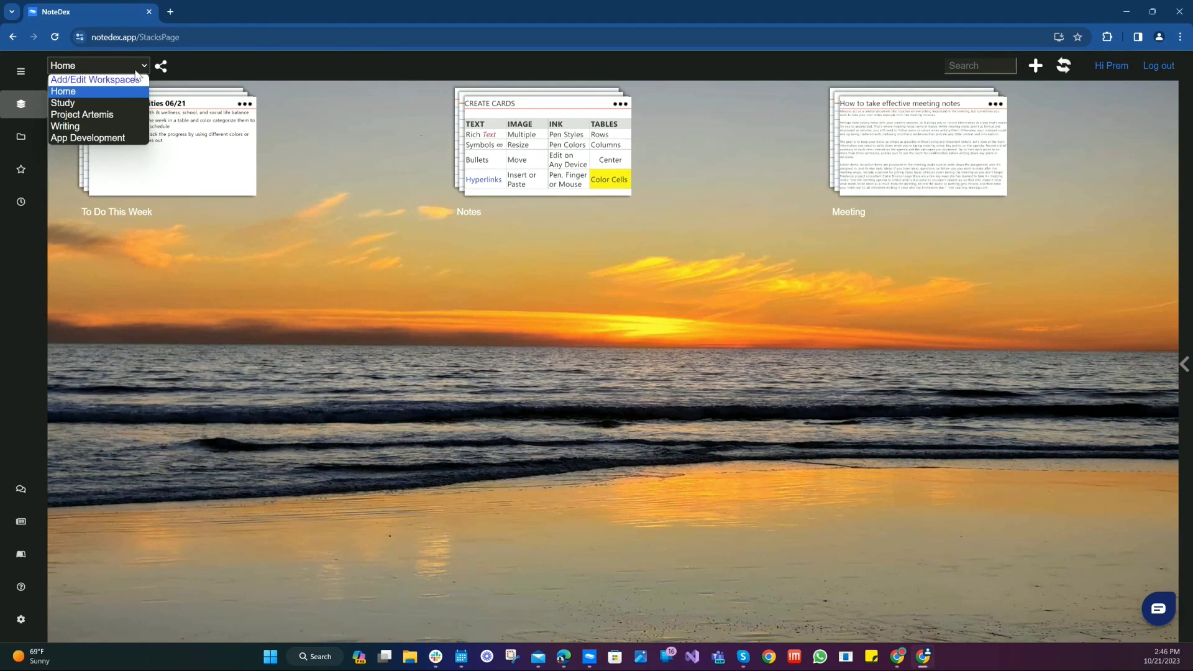
click(109, 127)
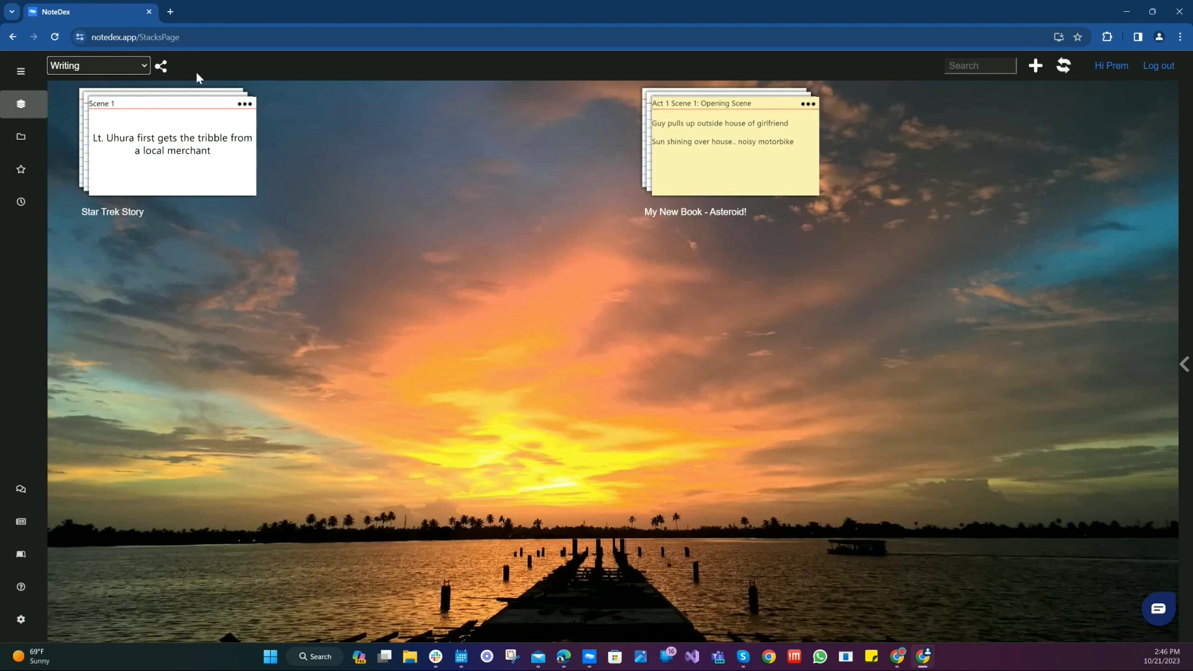
- Turn on Share Space To Web for Writing and copy its public link
click(162, 70)
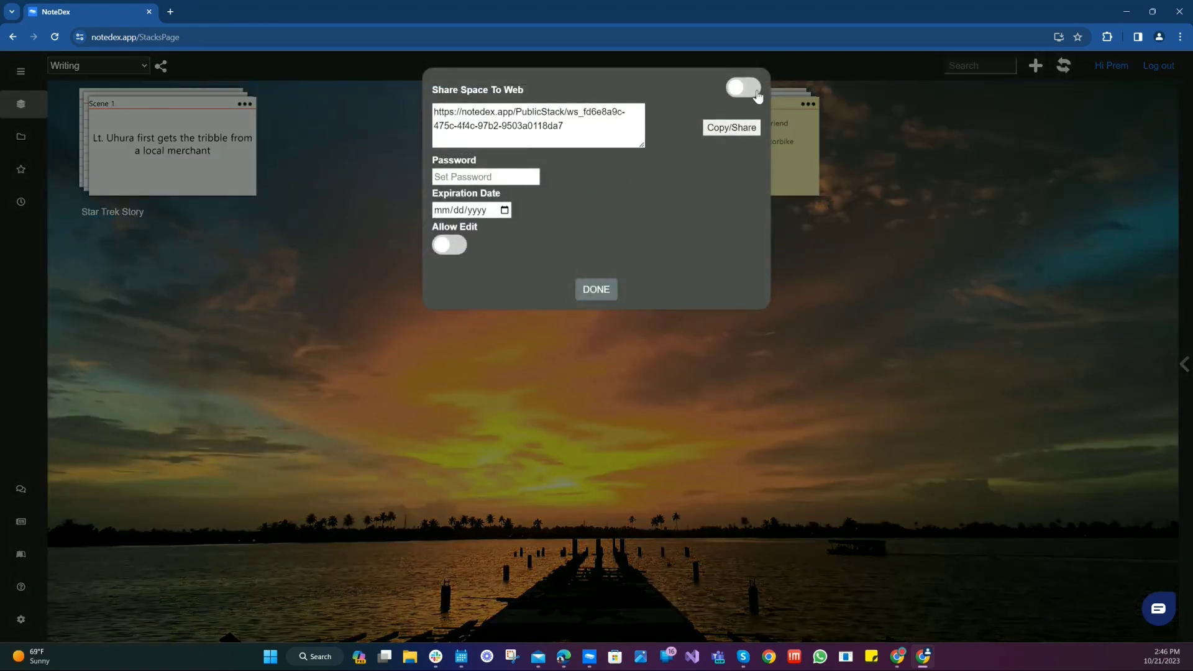
click(749, 87)
click(735, 129)
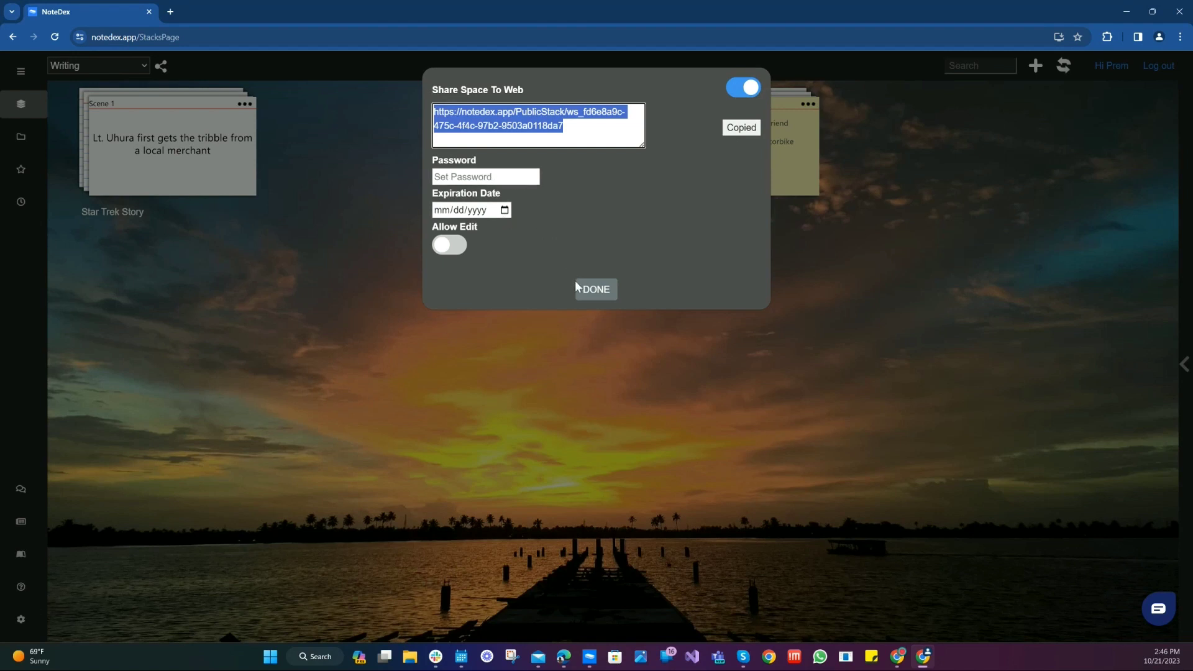
click(595, 291)
- Load the copied Writing public link in a new Chrome incognito window
click(1180, 39)
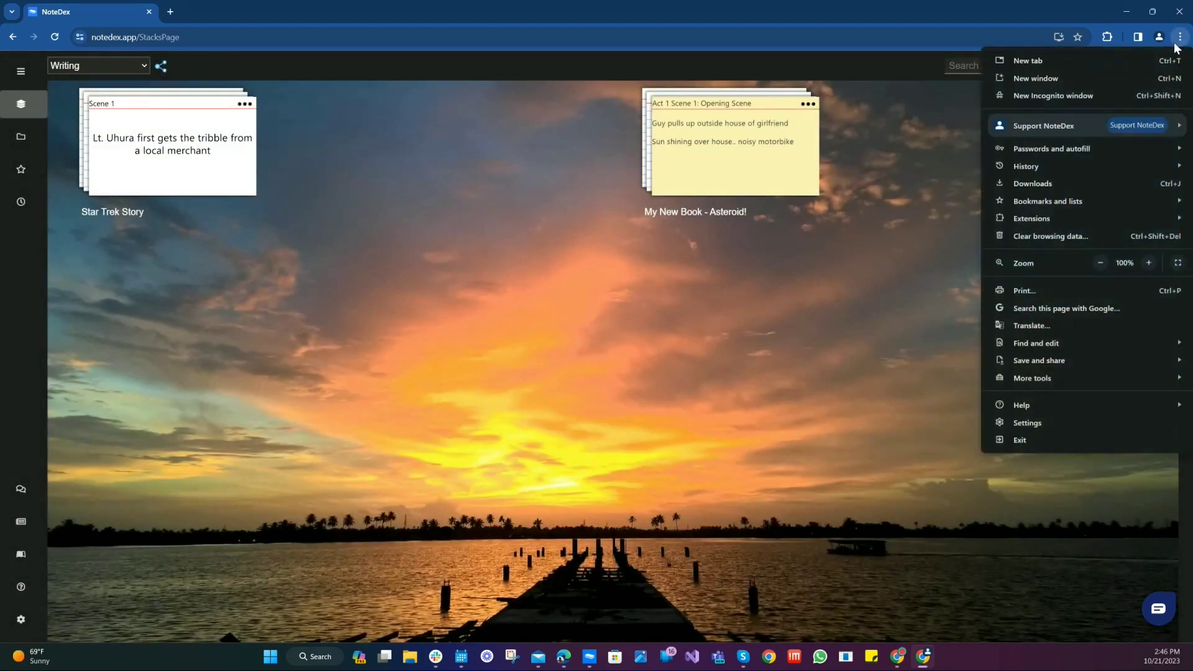
click(1098, 95)
key(ctrl+v)
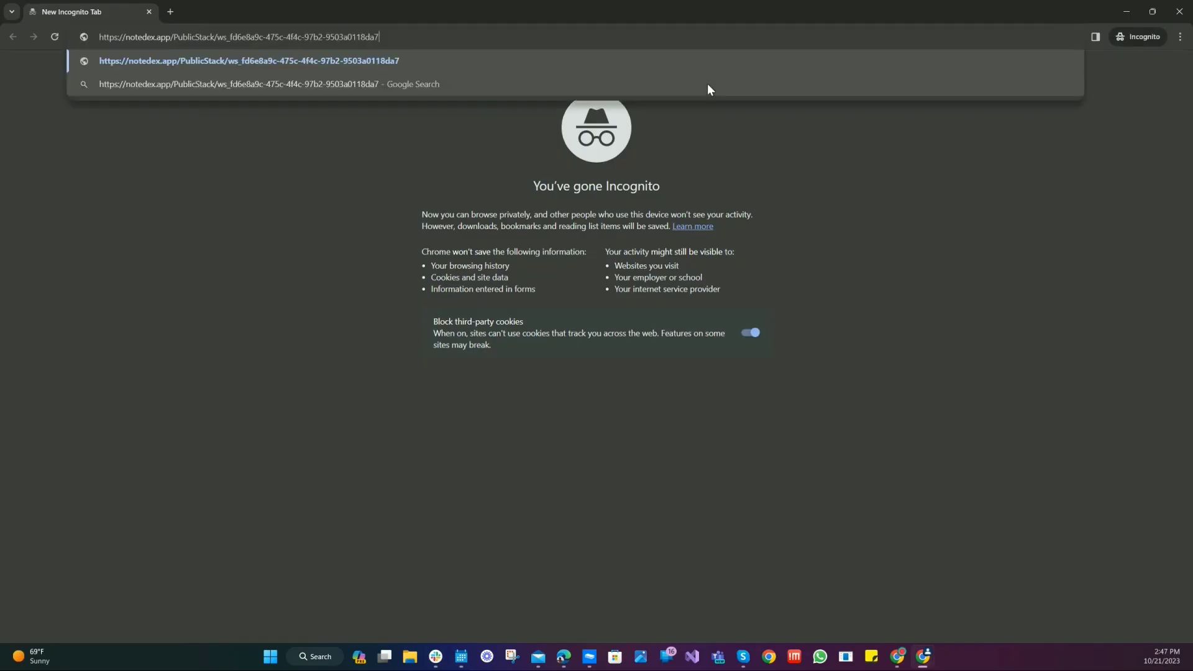
key(Return)
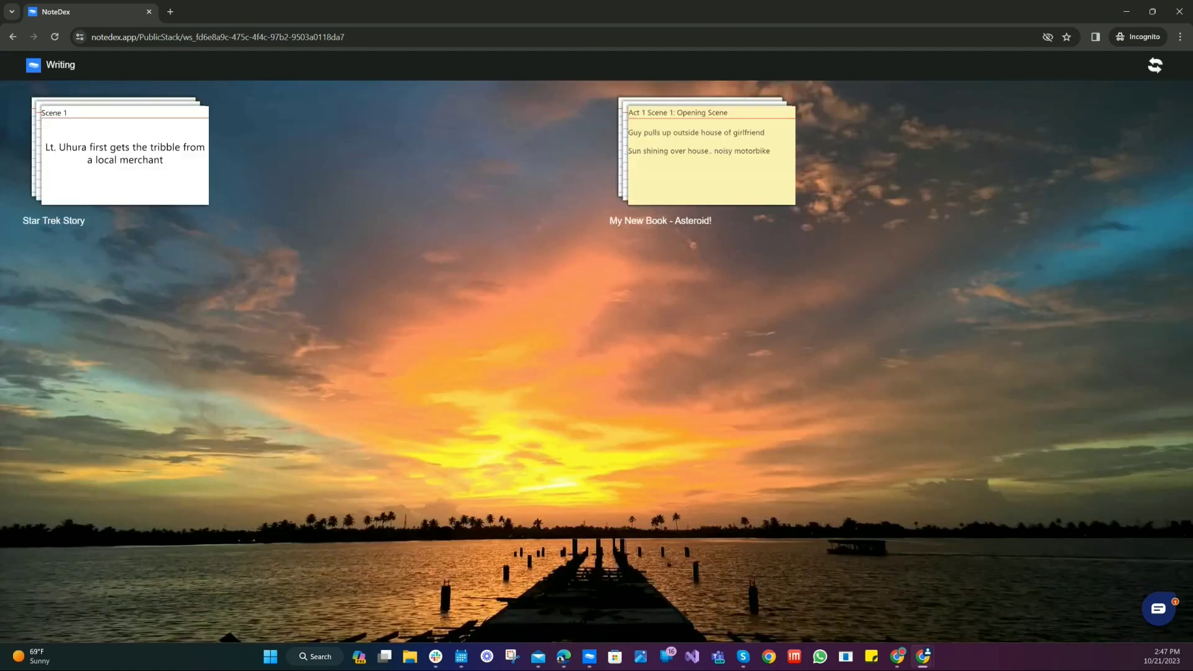
click(113, 157)
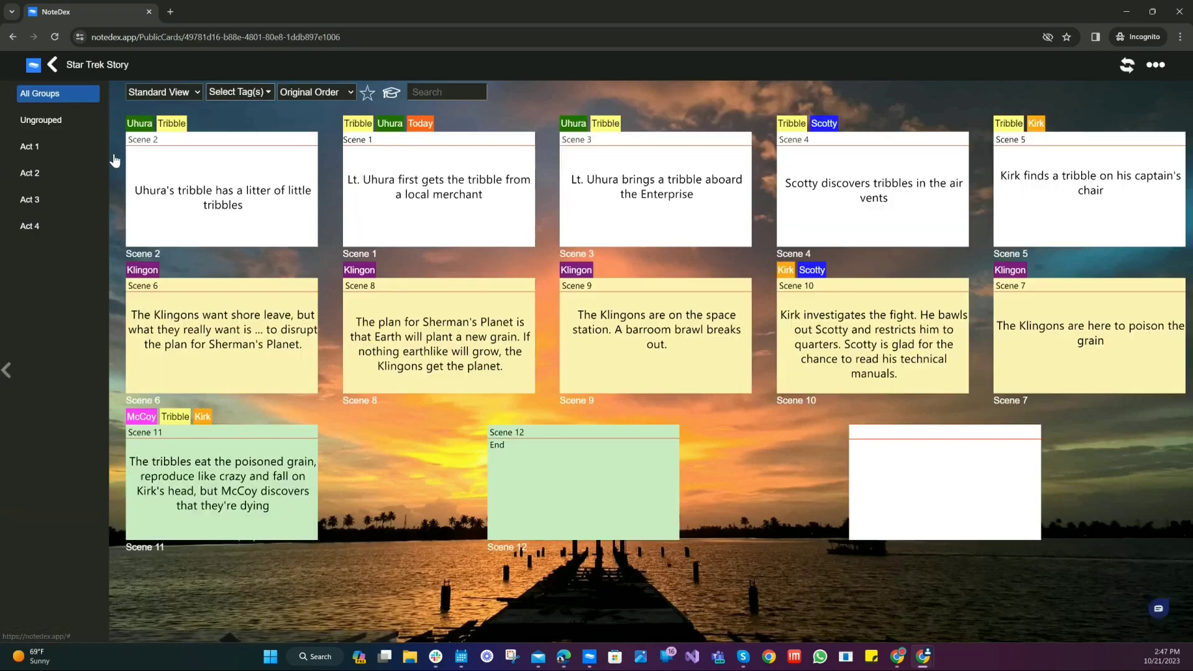
click(51, 65)
click(676, 184)
click(53, 68)
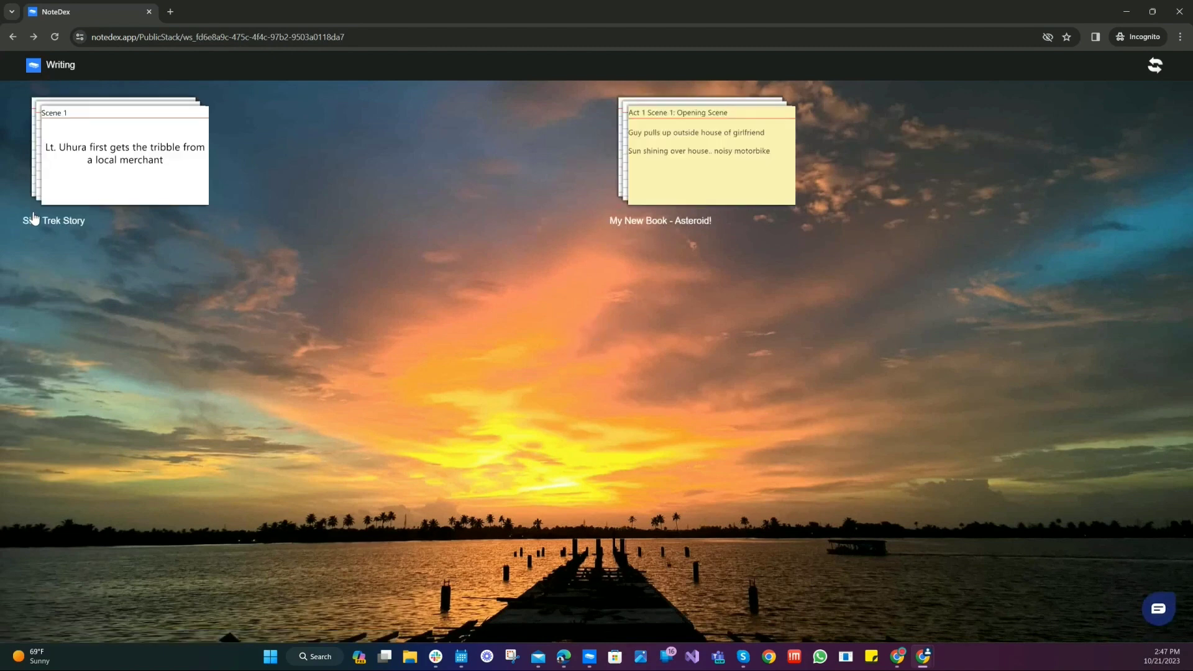
- Close the incognito window and switch back to the Home workspace
click(149, 12)
click(133, 65)
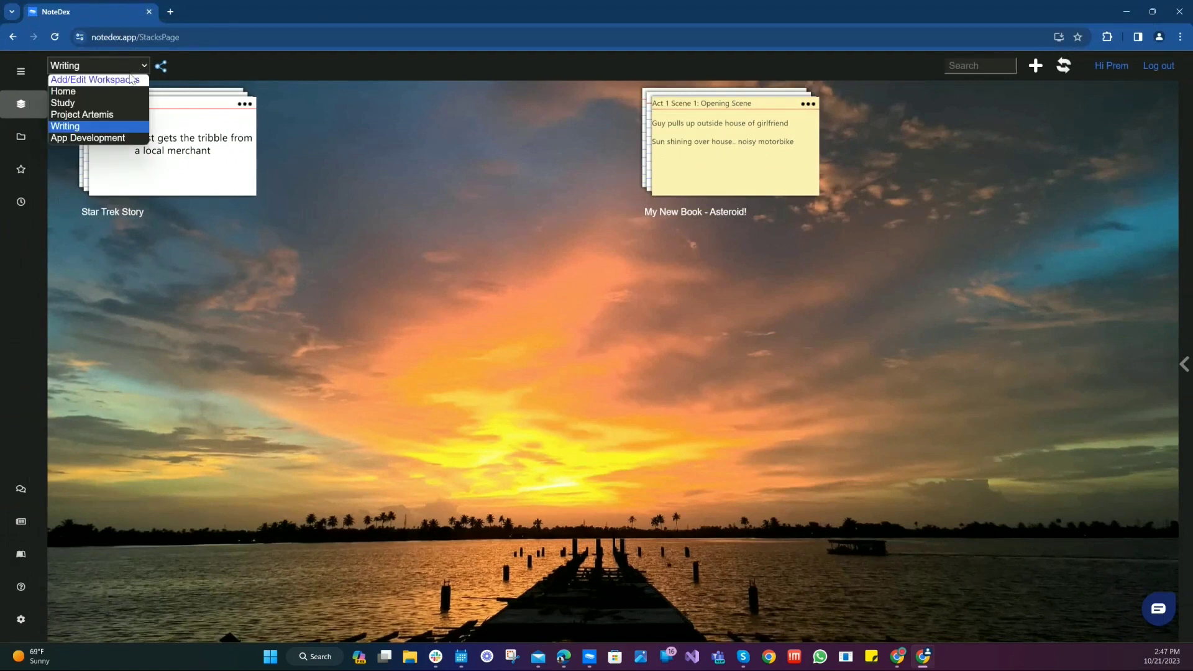
click(125, 89)
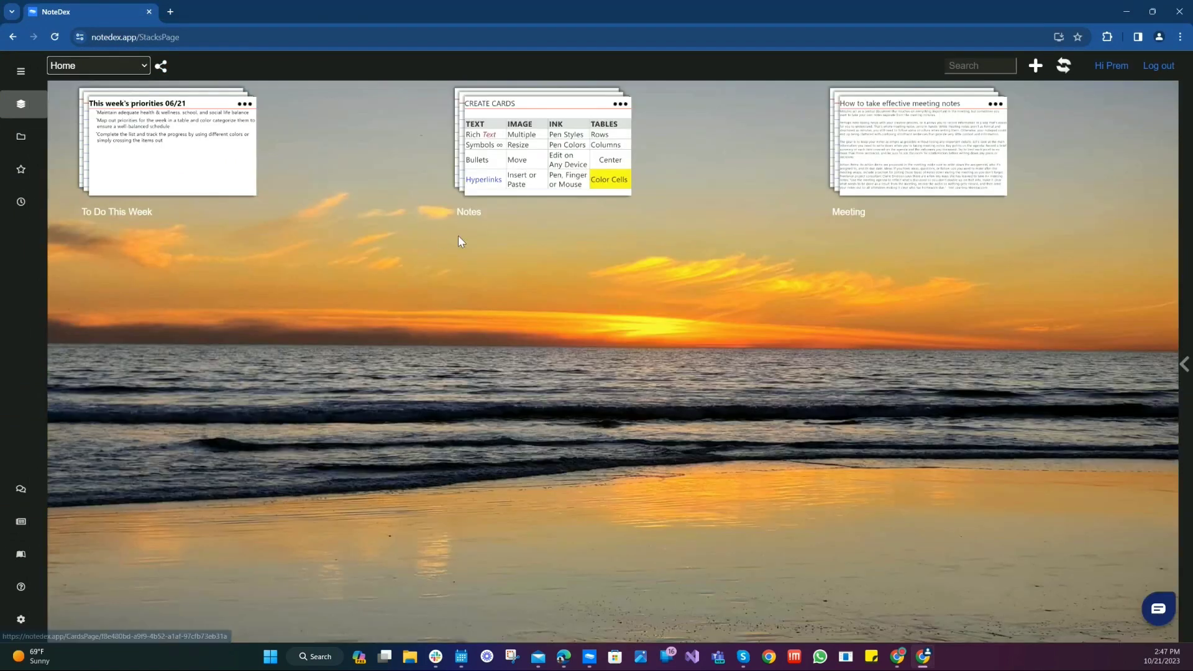